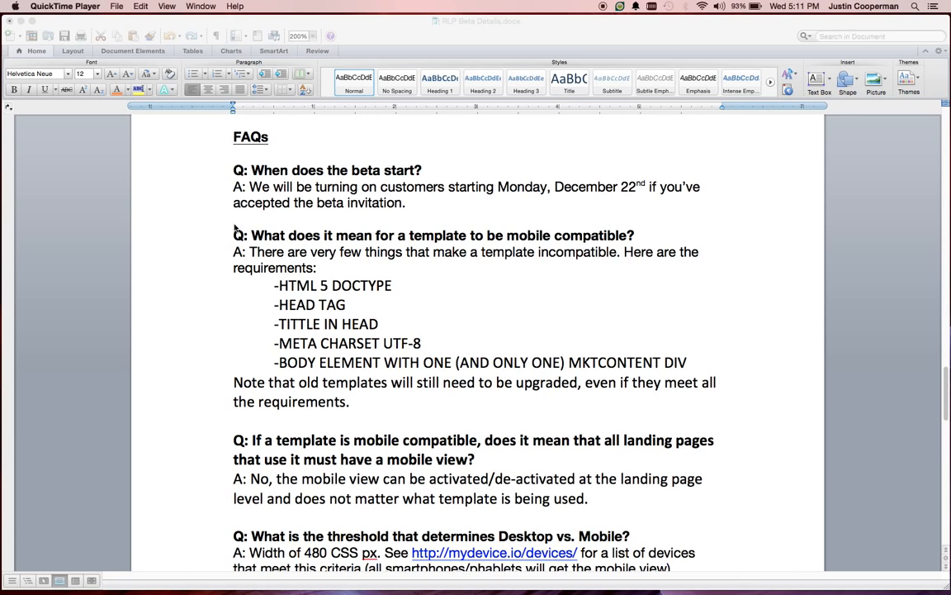
- Switch to the browser and open the draft of the Cloned Blank Template In landing page template for editing
key(super+Tab)
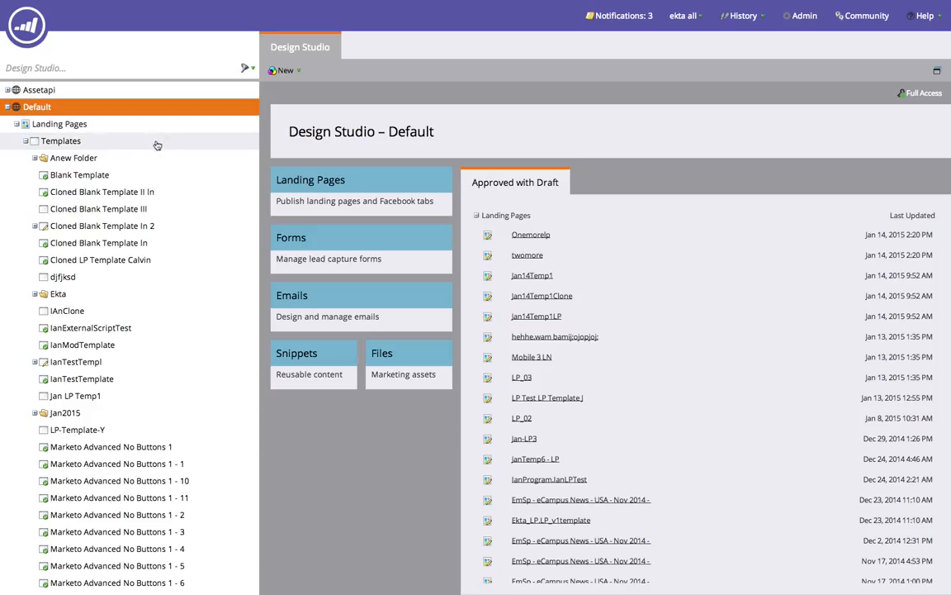
click(118, 145)
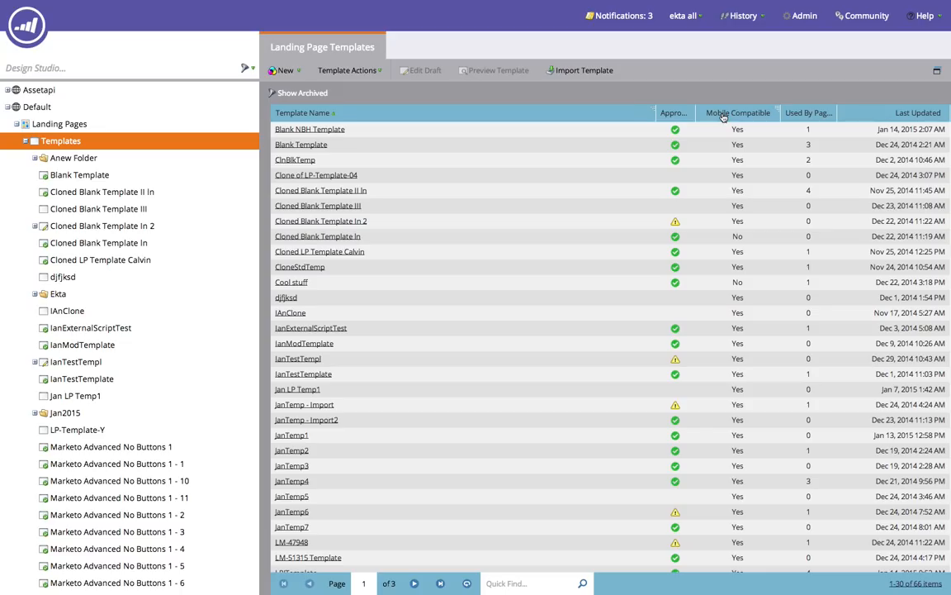
click(346, 239)
click(423, 72)
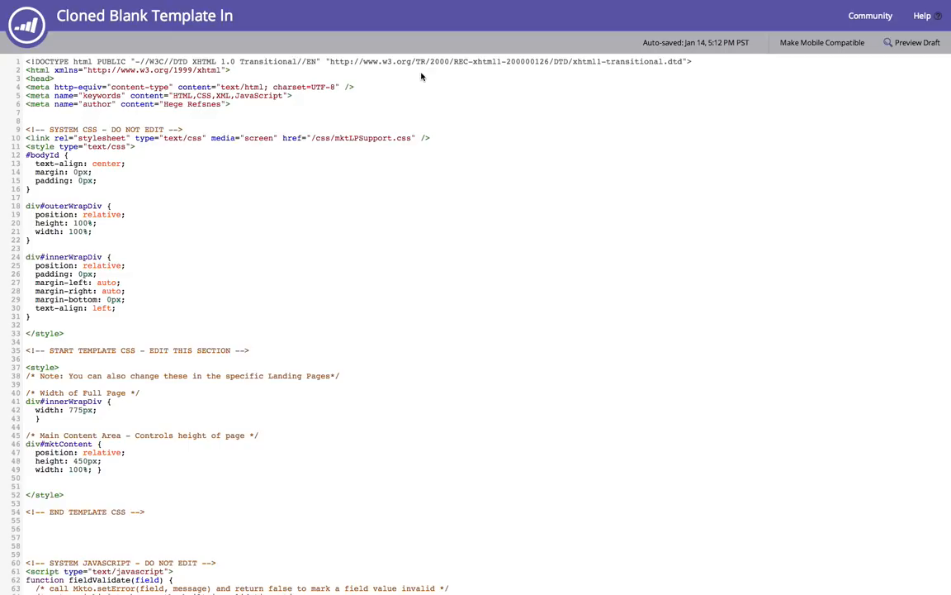
- Start making the template mobile compatible, then cancel the upgrade prompt
click(822, 43)
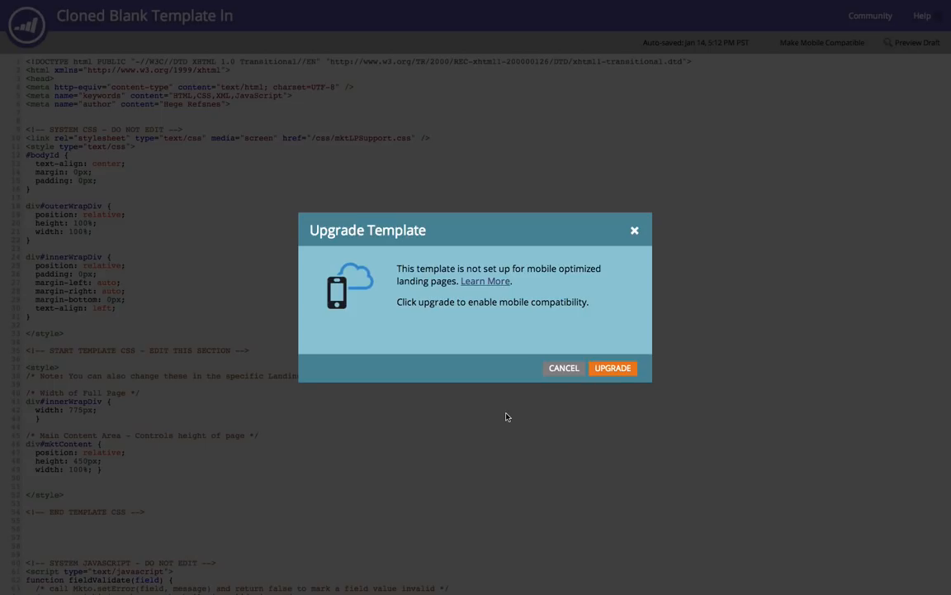
click(558, 370)
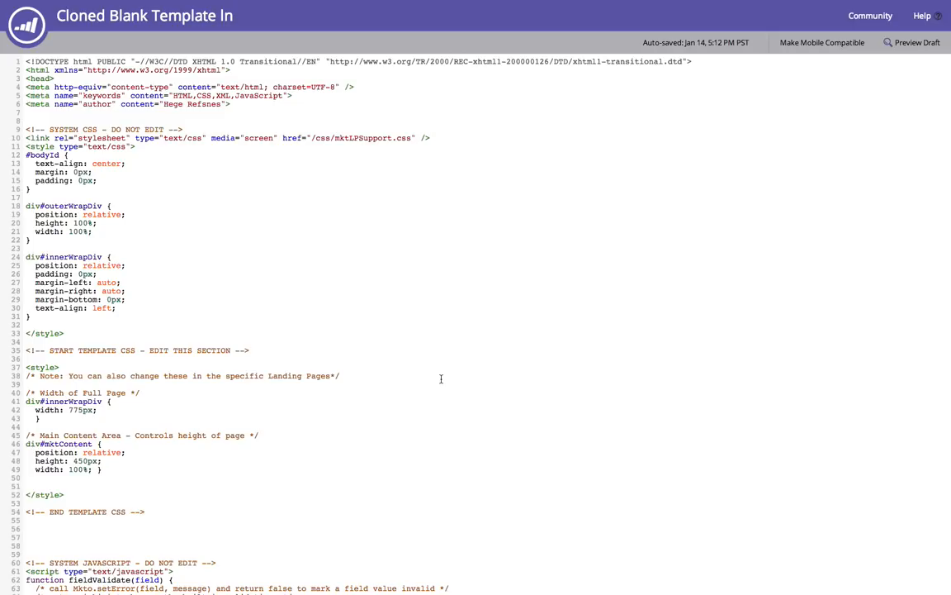
key(super+Tab)
key(super+Tab)
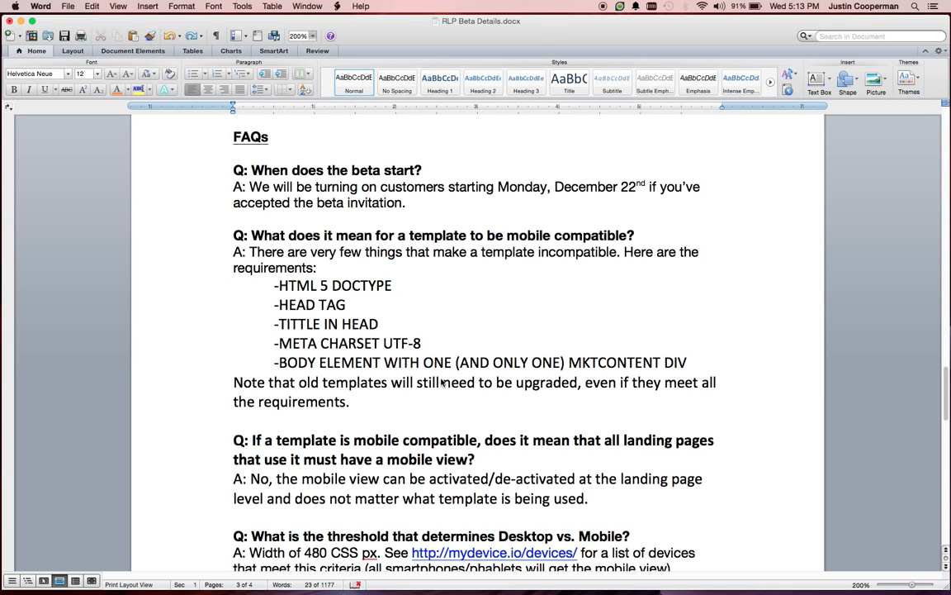
key(super+Tab)
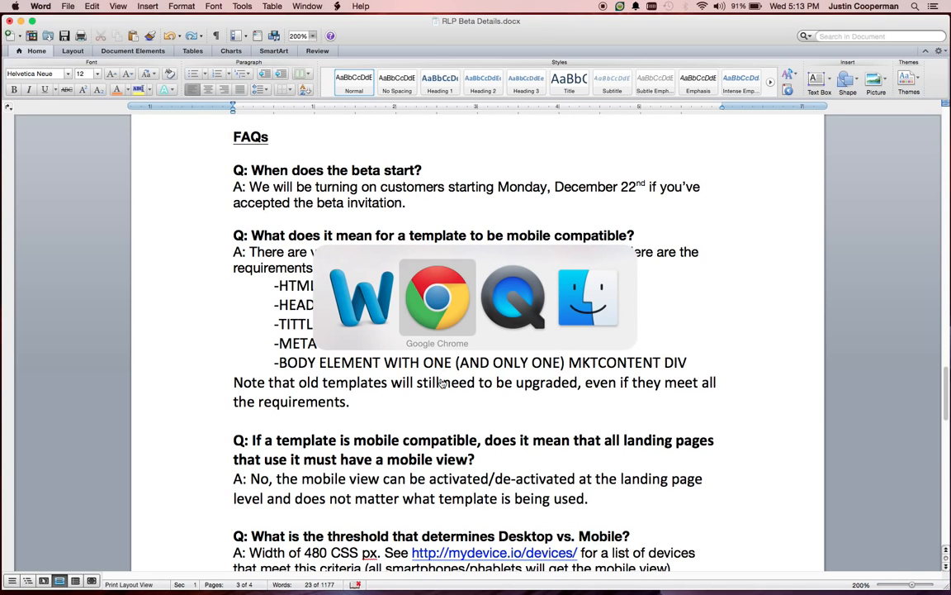
key(Tab)
key(Tab)
key(Tab)
key(Tab)
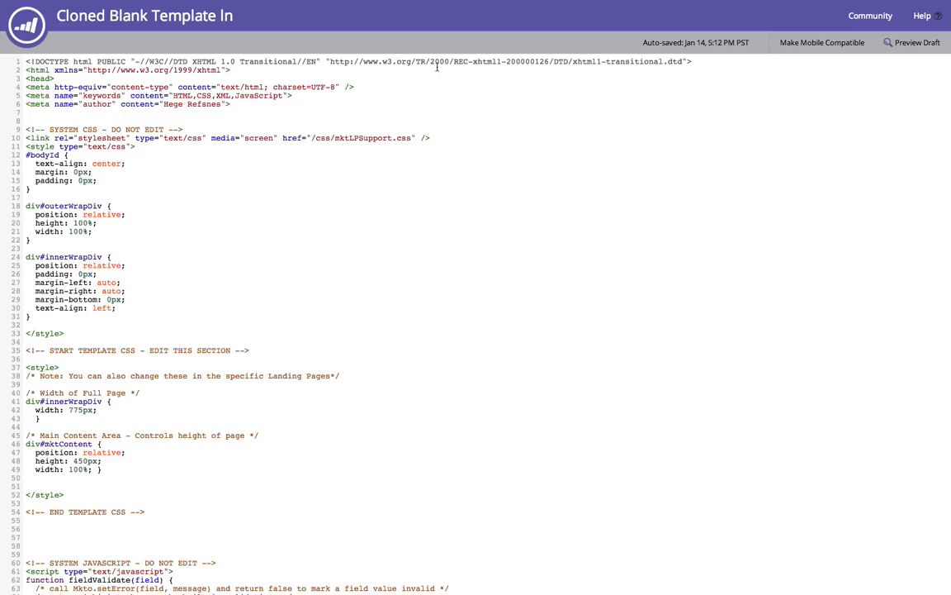
- Close the template editor tab and open the draft of the Social Media Tactical Plan landing page in Demo Program 2
mouse_move(373, 3)
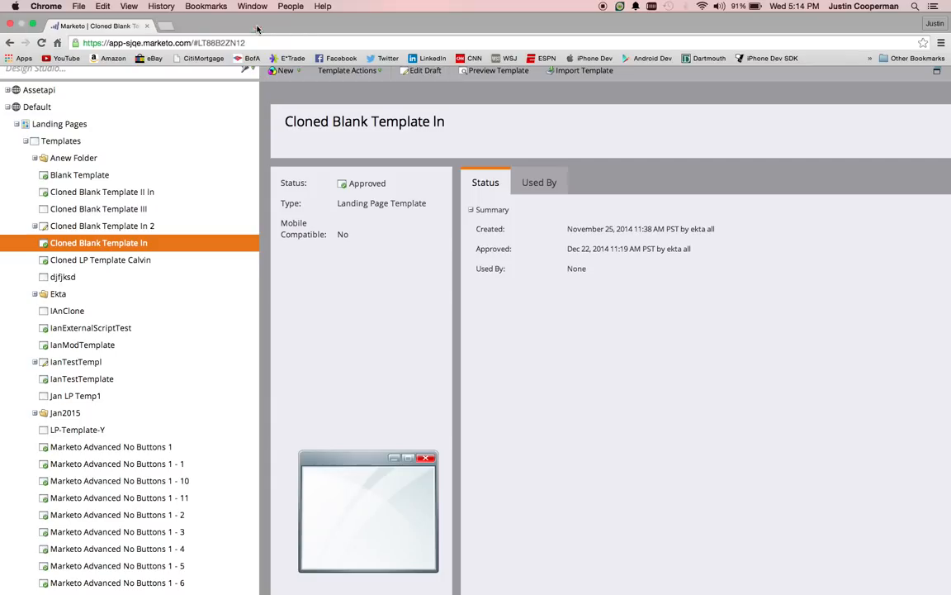
click(257, 26)
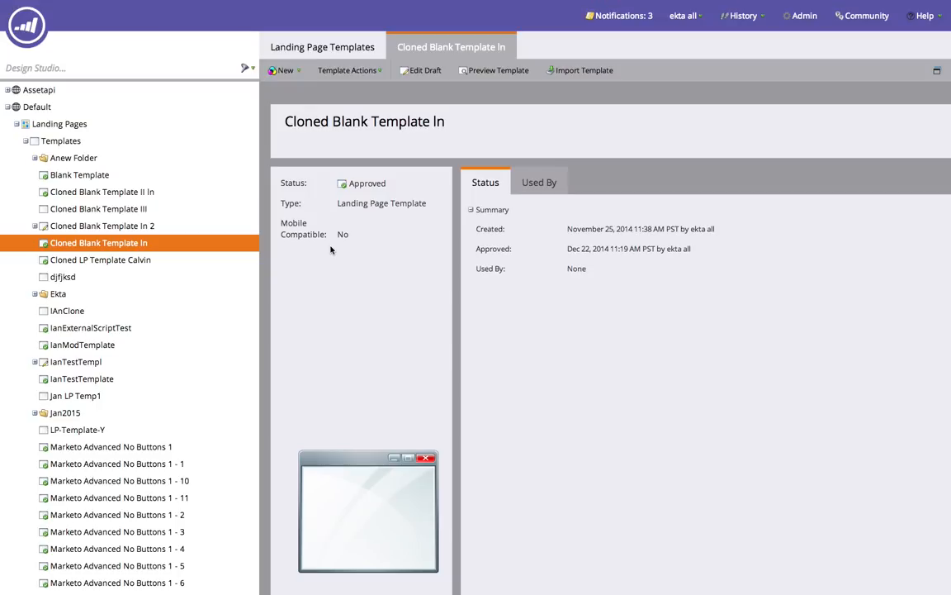
click(60, 124)
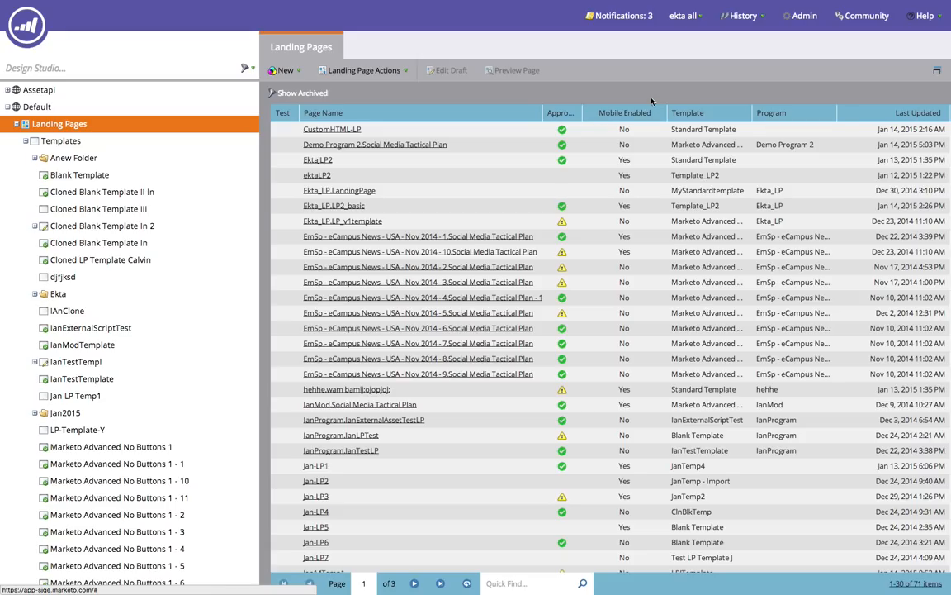
mouse_move(36, 40)
click(74, 89)
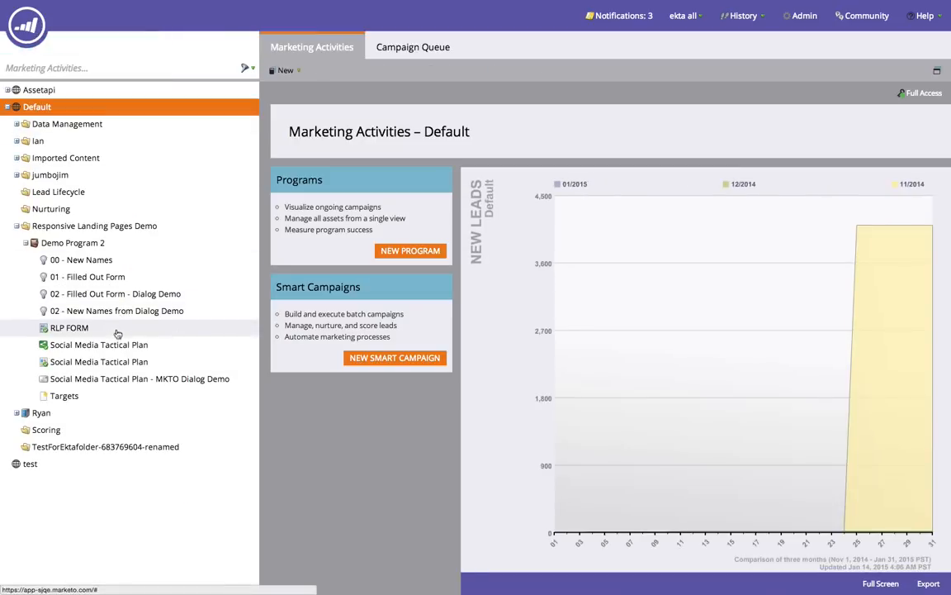
click(113, 361)
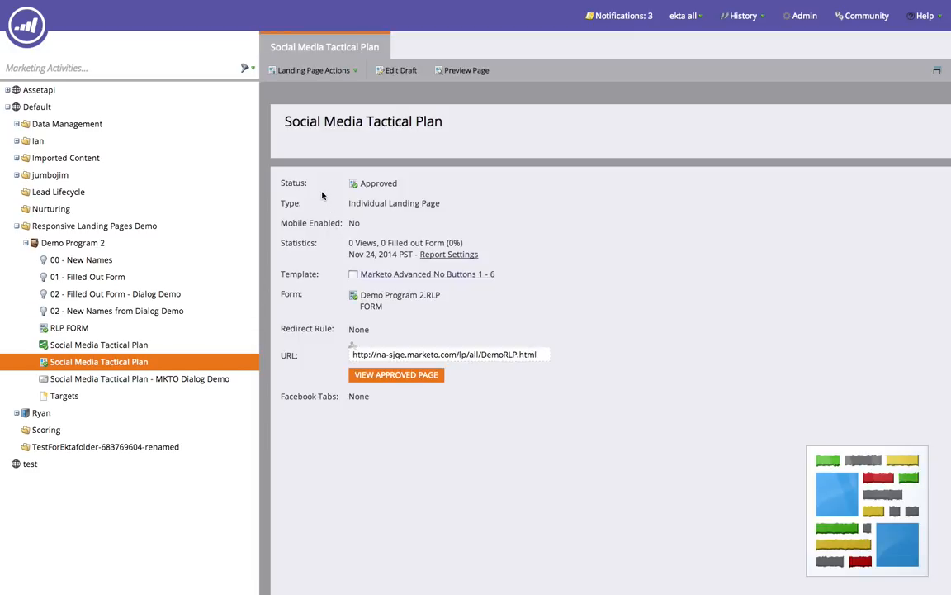
click(388, 74)
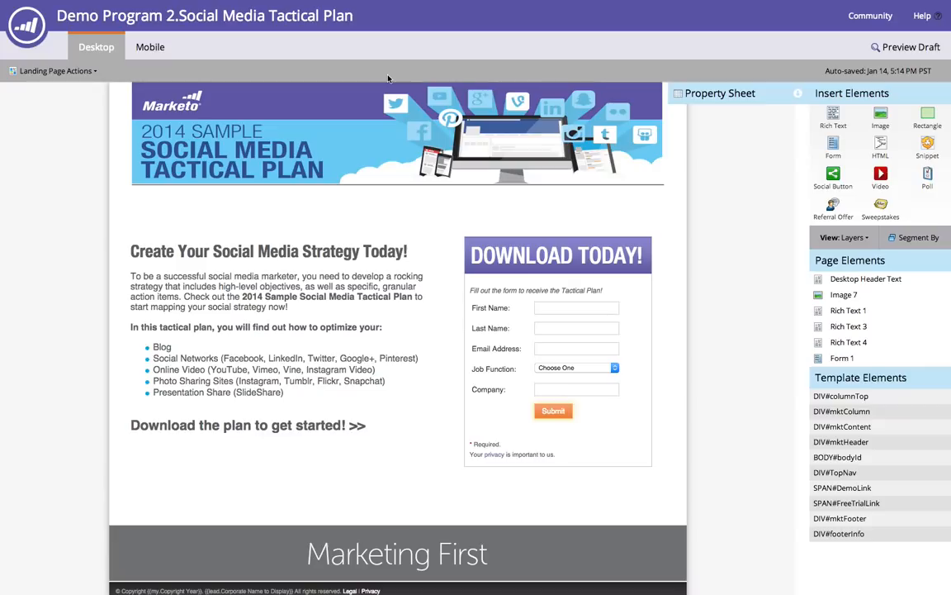
- Activate the mobile version of the landing page and close the confirmation
click(159, 50)
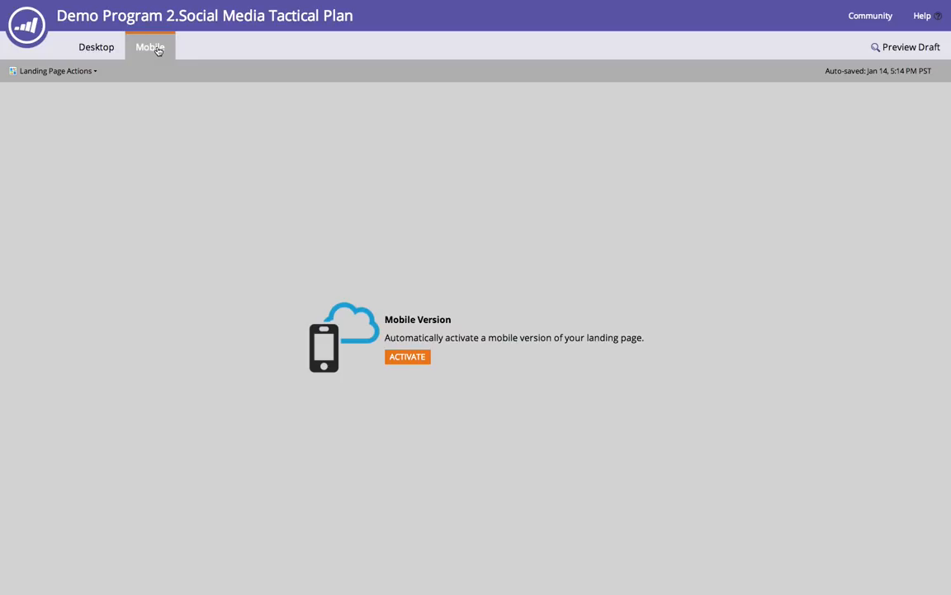
click(401, 362)
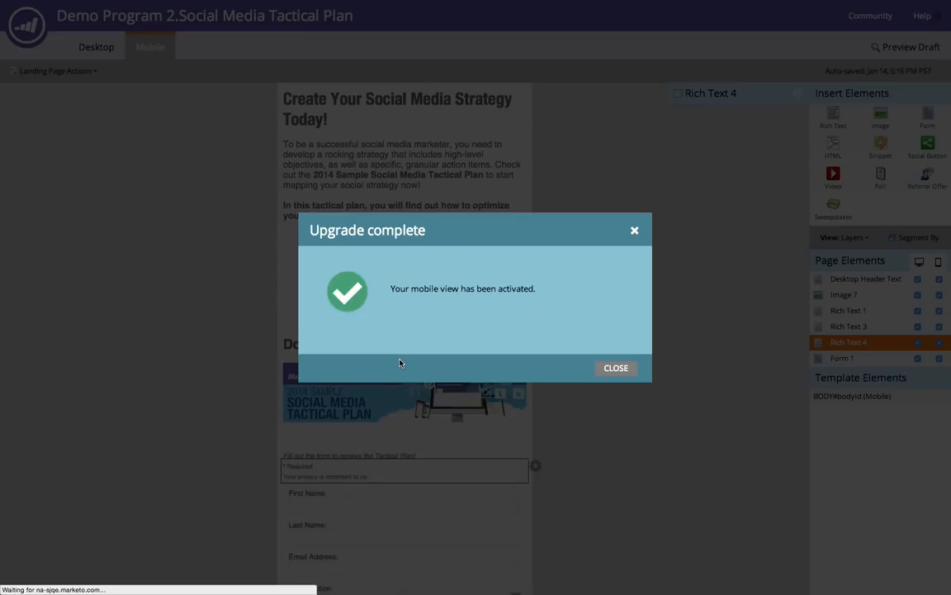
click(616, 368)
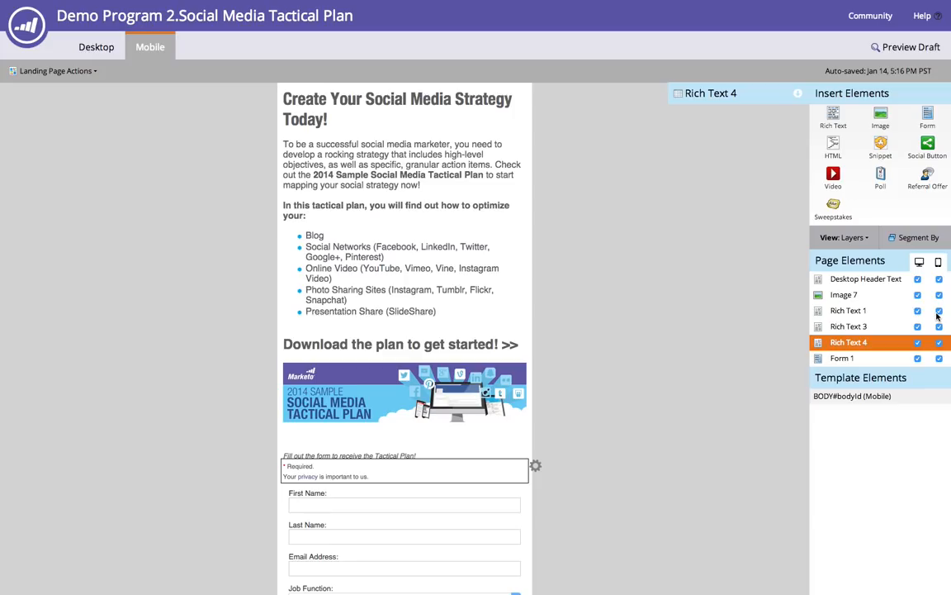
- Compare with the desktop layout, then move the header image to the top of the mobile layout
click(97, 47)
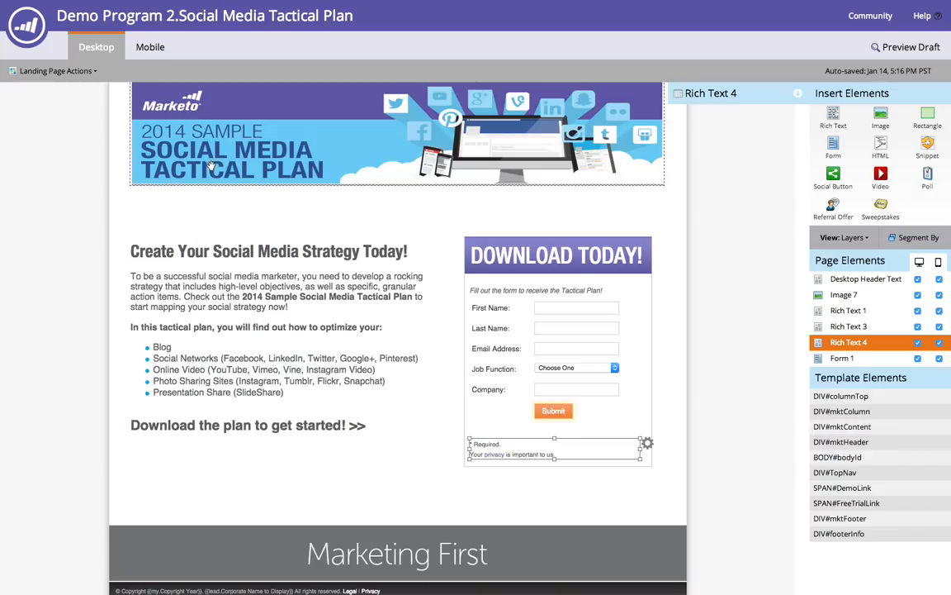
click(186, 146)
click(195, 286)
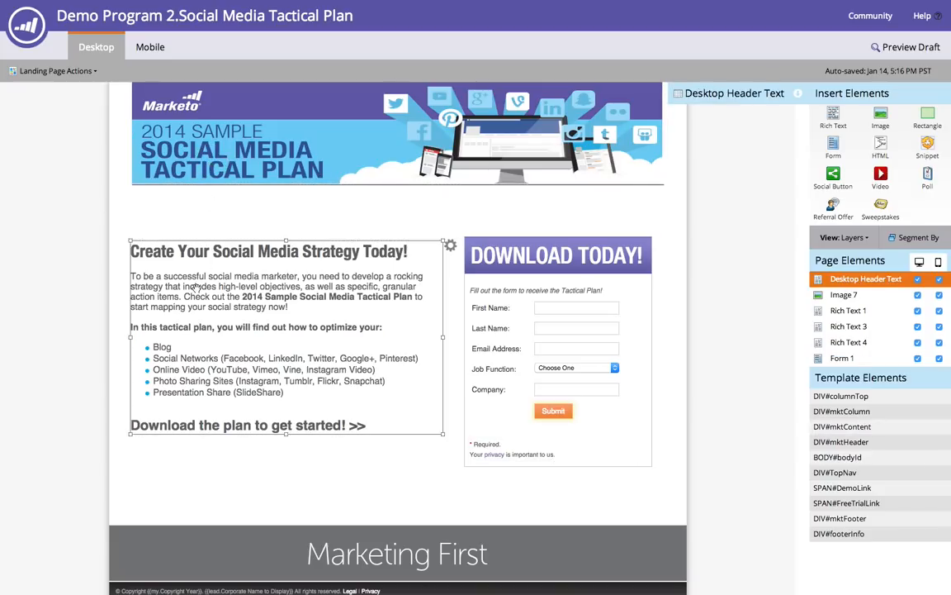
click(137, 45)
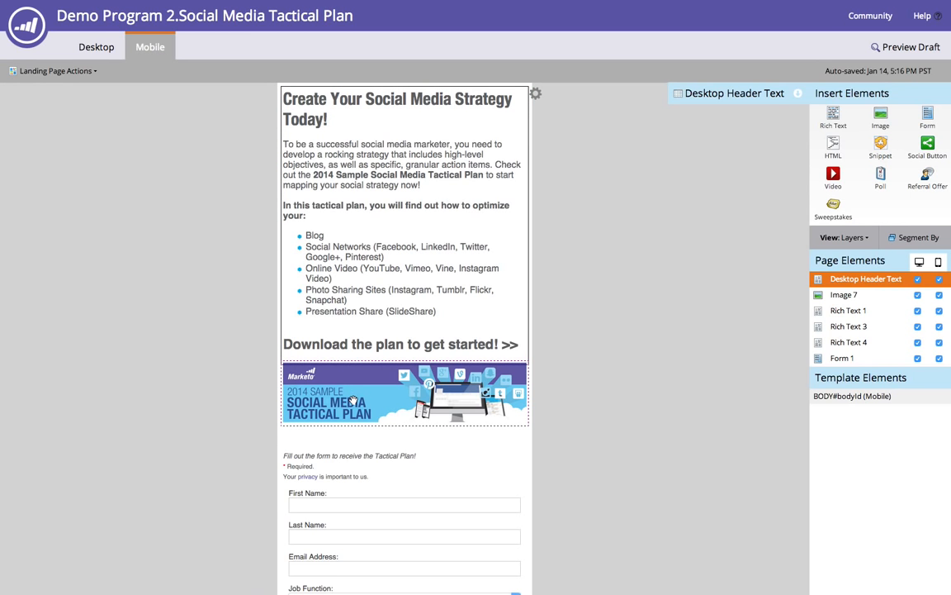
drag(354, 402, 366, 133)
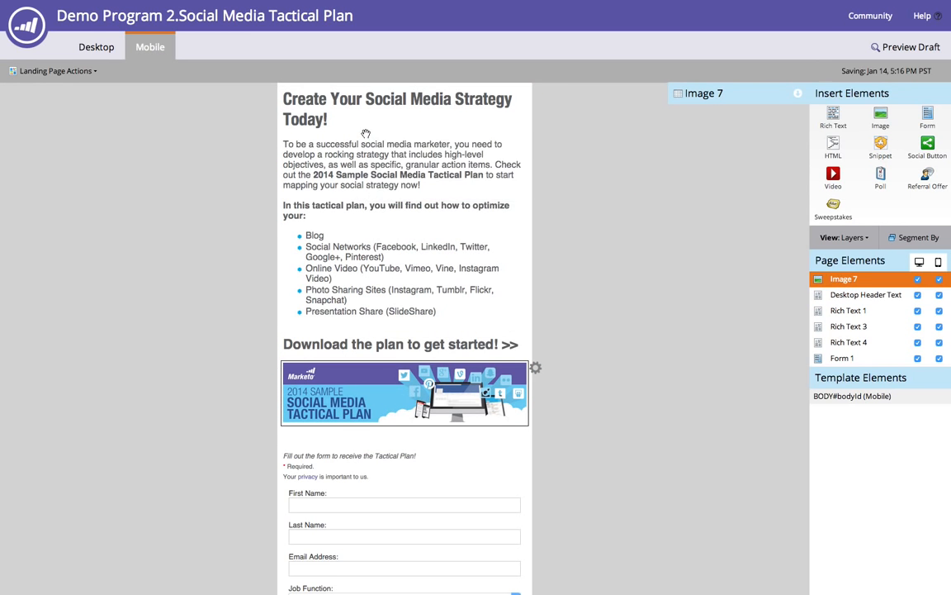
scroll(360, 313, down, 2)
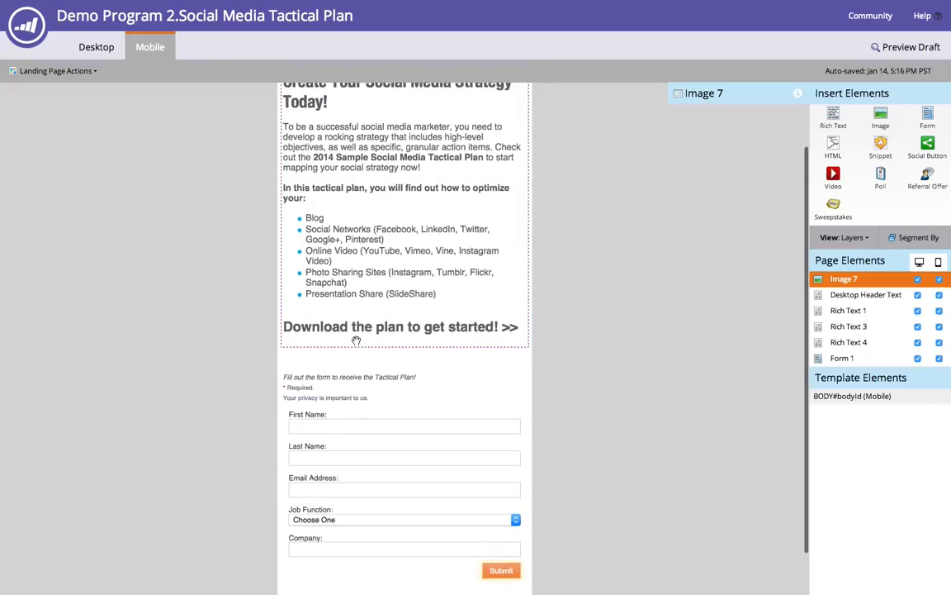
scroll(363, 396, up, 2)
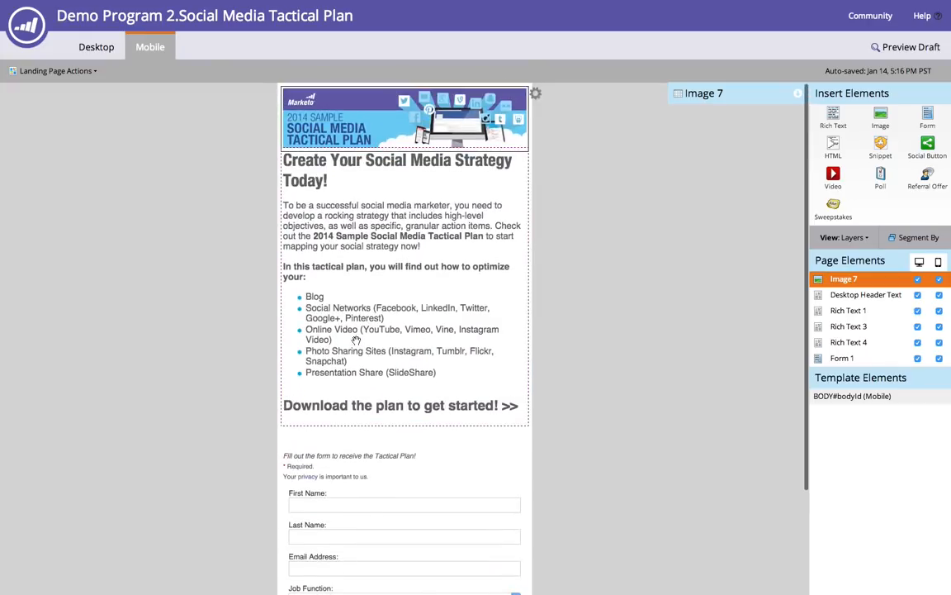
- Hide the Rich Text 1 element (the DOWNLOAD TODAY! heading) on the mobile view
click(361, 440)
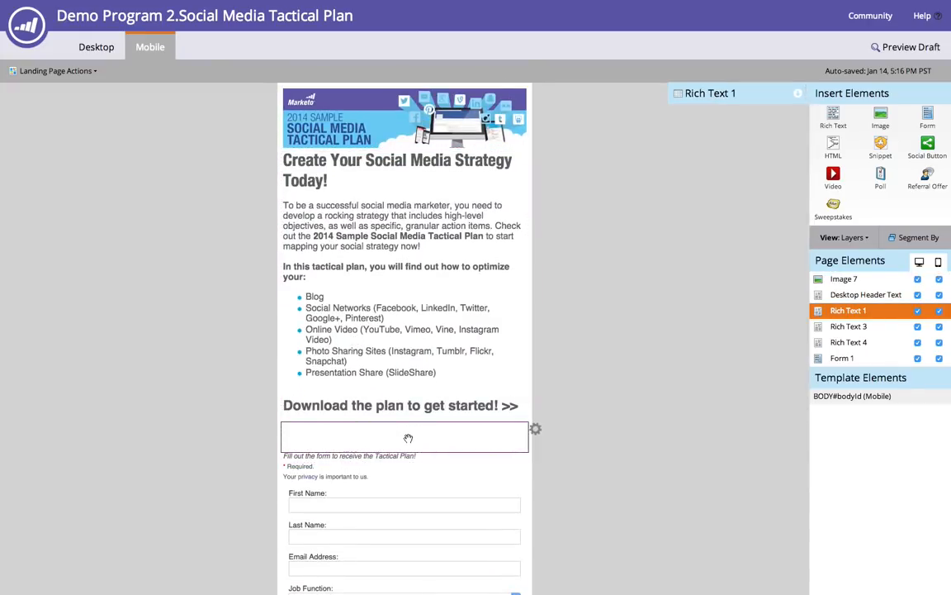
click(98, 47)
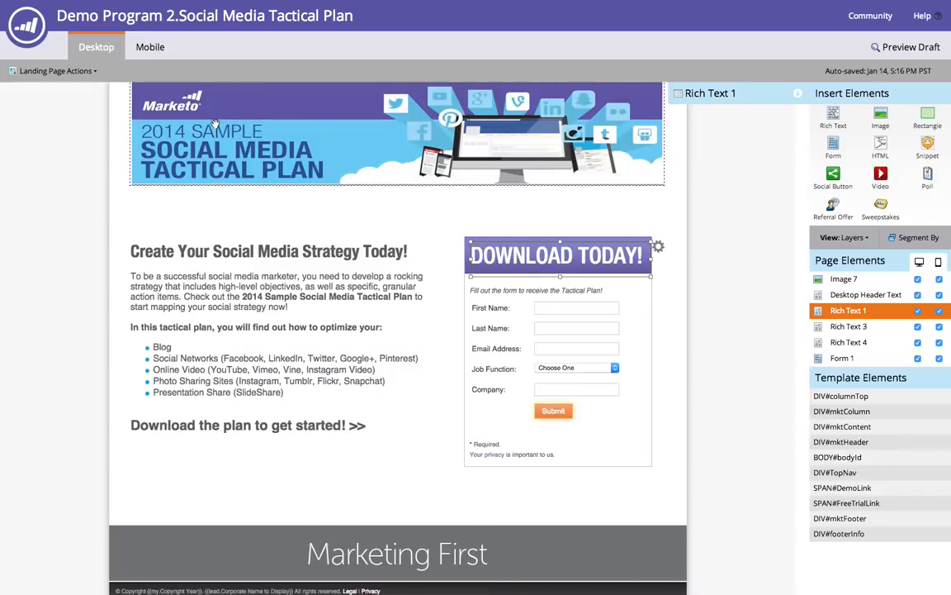
click(150, 48)
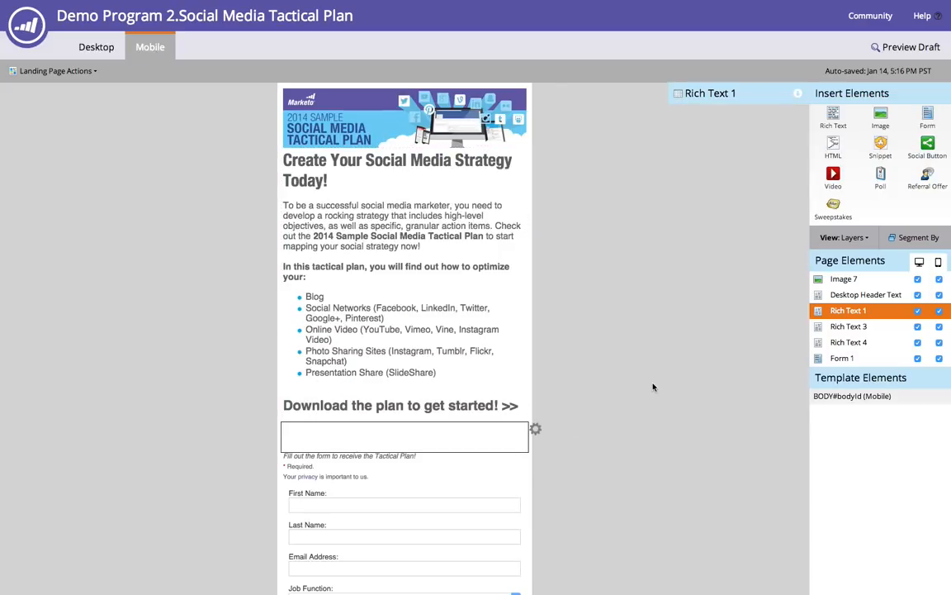
click(939, 312)
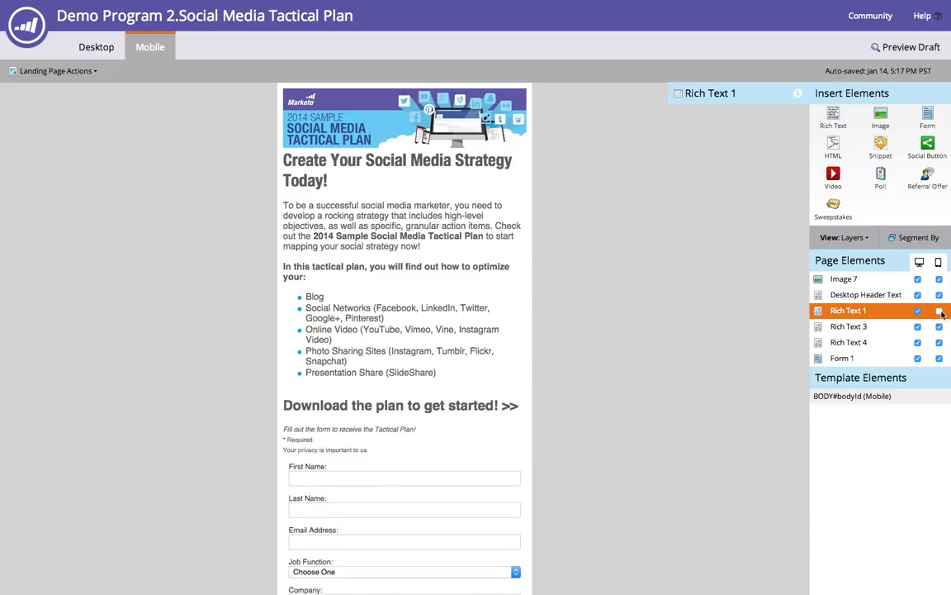
- Hide the 'Fill out the form to receive the Tactical Plan!' text element on mobile
click(426, 428)
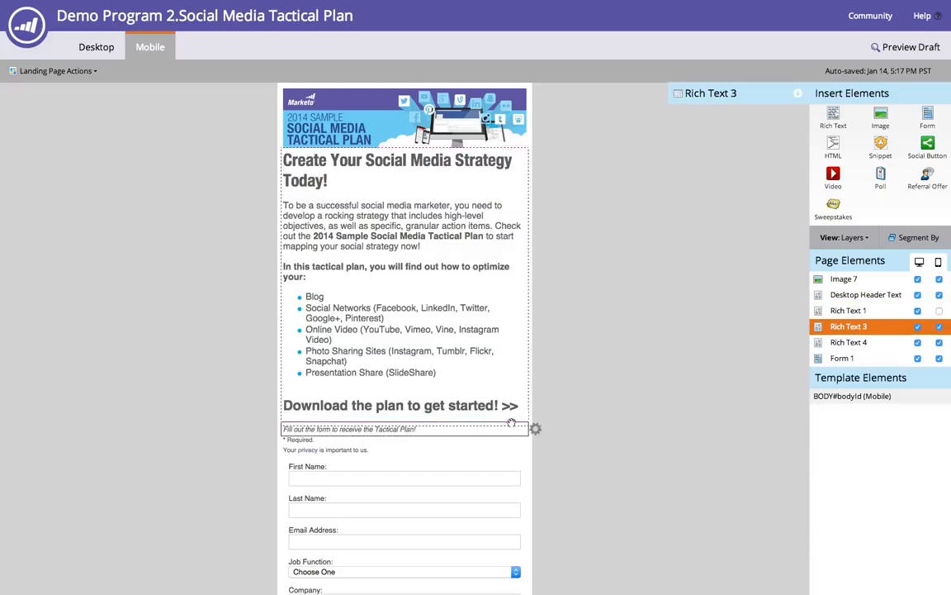
click(537, 430)
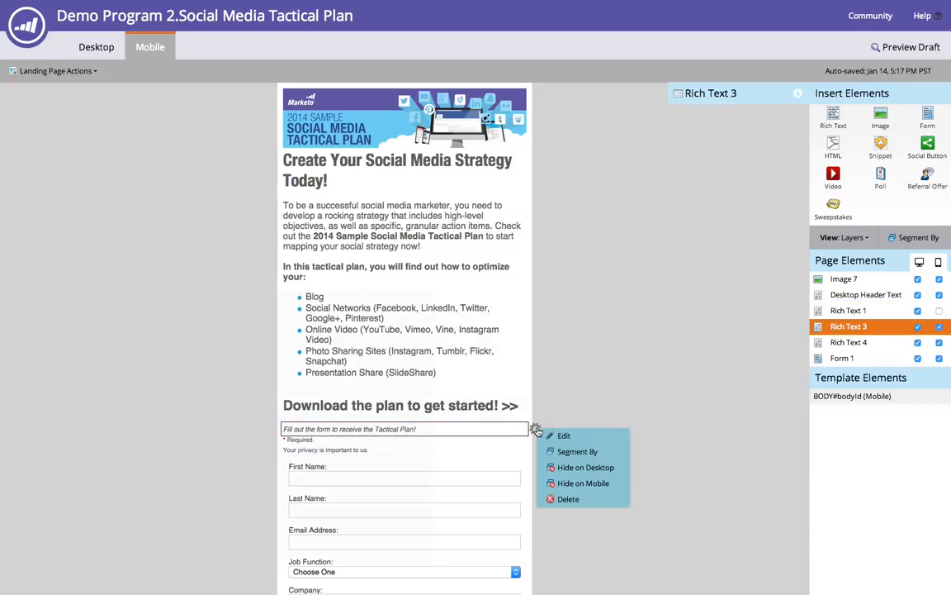
click(611, 486)
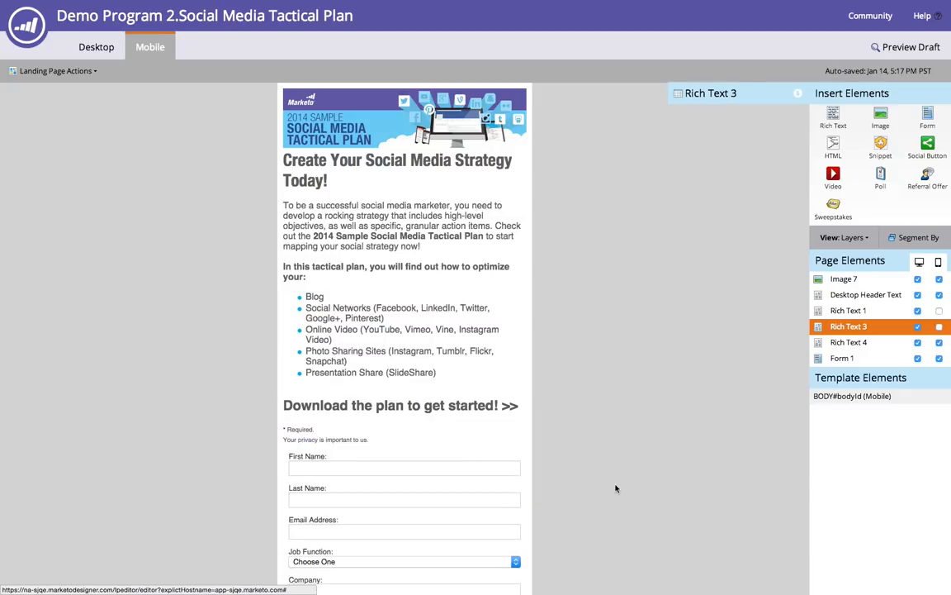
- Hide the Required and privacy note element on mobile and review the mobile page
click(472, 433)
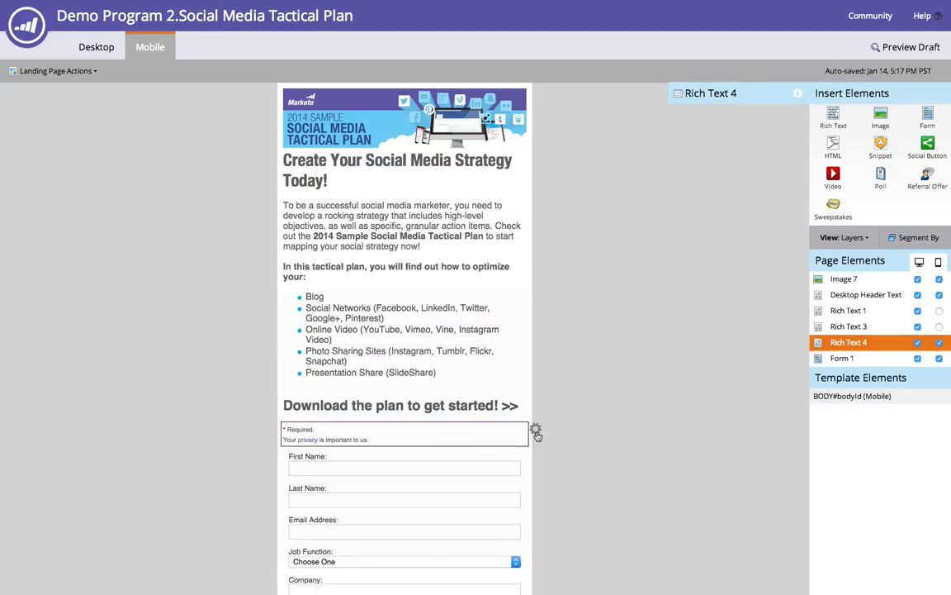
click(536, 430)
click(527, 487)
scroll(557, 360, down, 2)
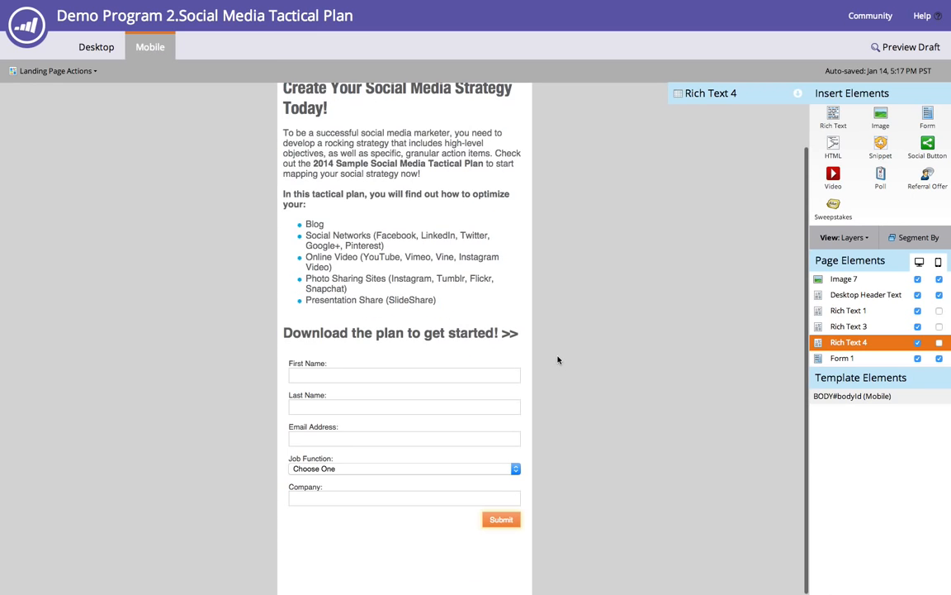
scroll(557, 360, up, 2)
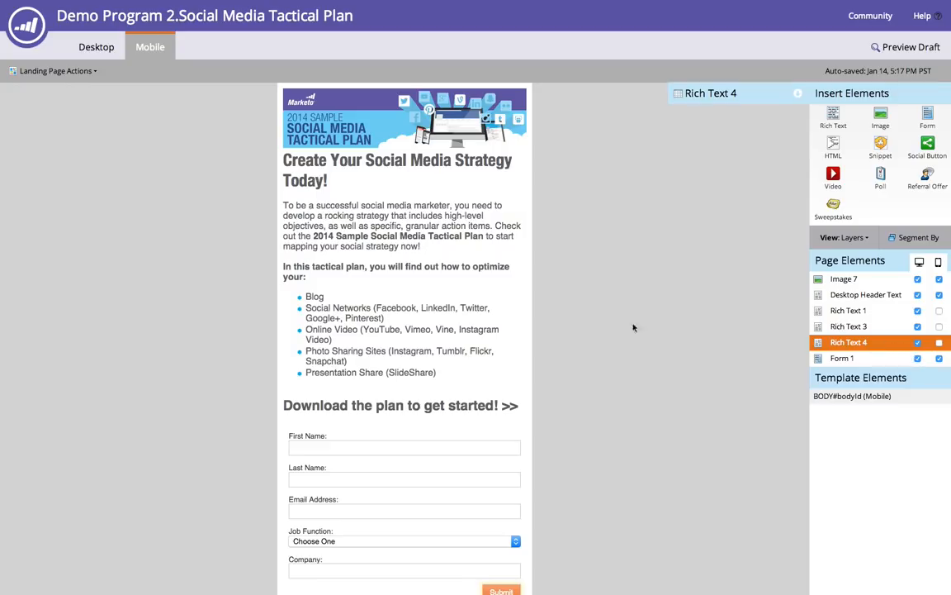
- Select the main text block and switch back to the desktop view of the page
click(340, 263)
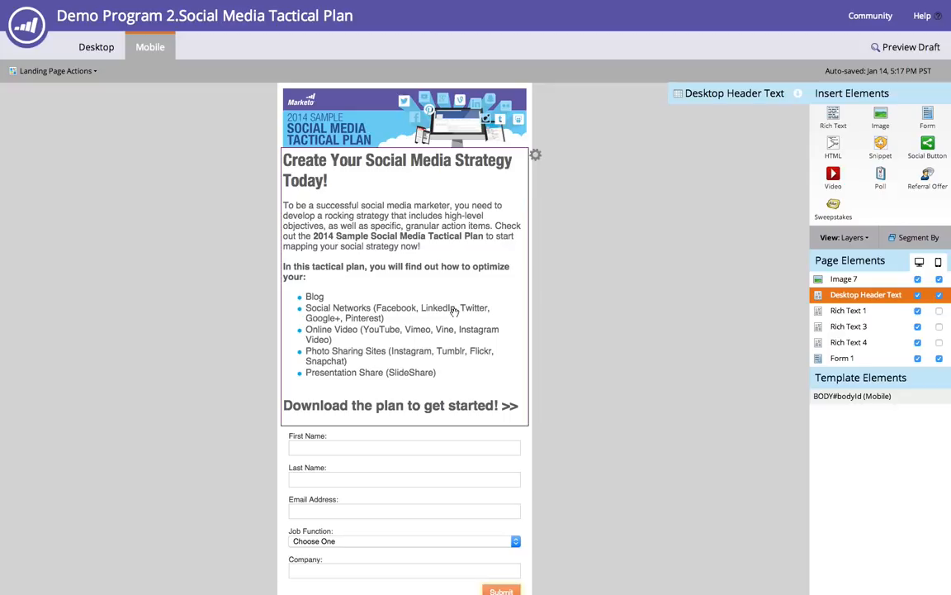
click(100, 50)
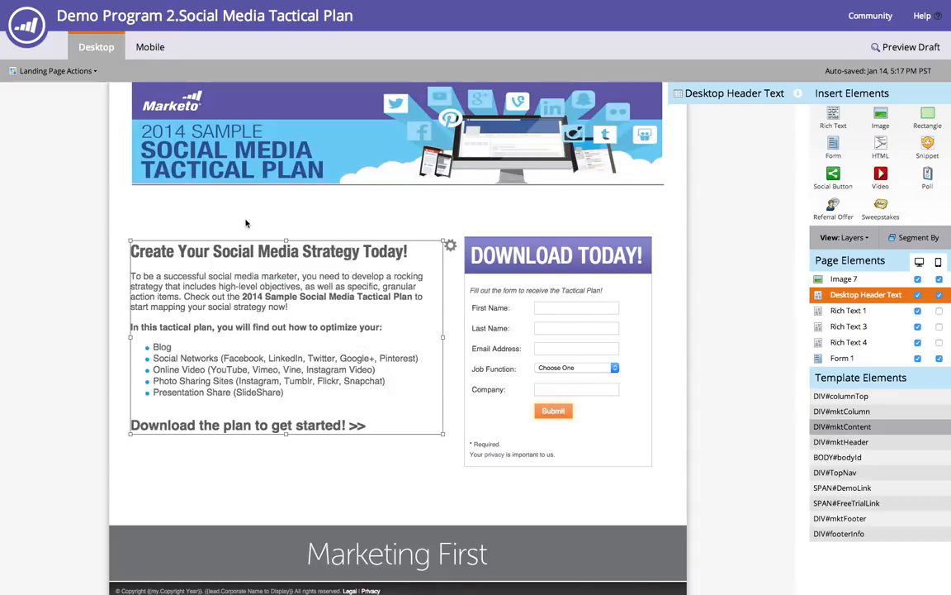
- Copy all the content of the main text block in the mobile view, then hide that block on mobile
click(150, 48)
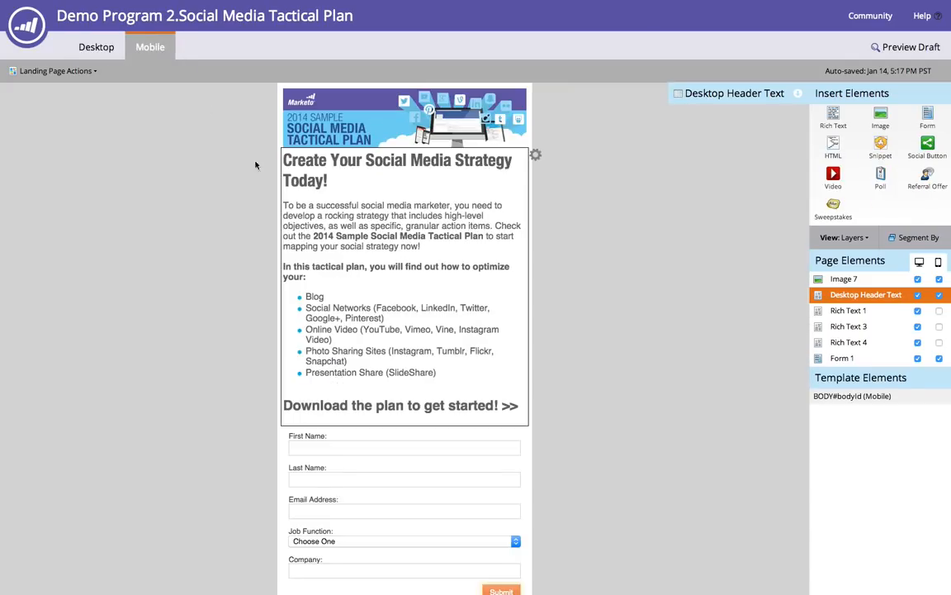
double_click(425, 308)
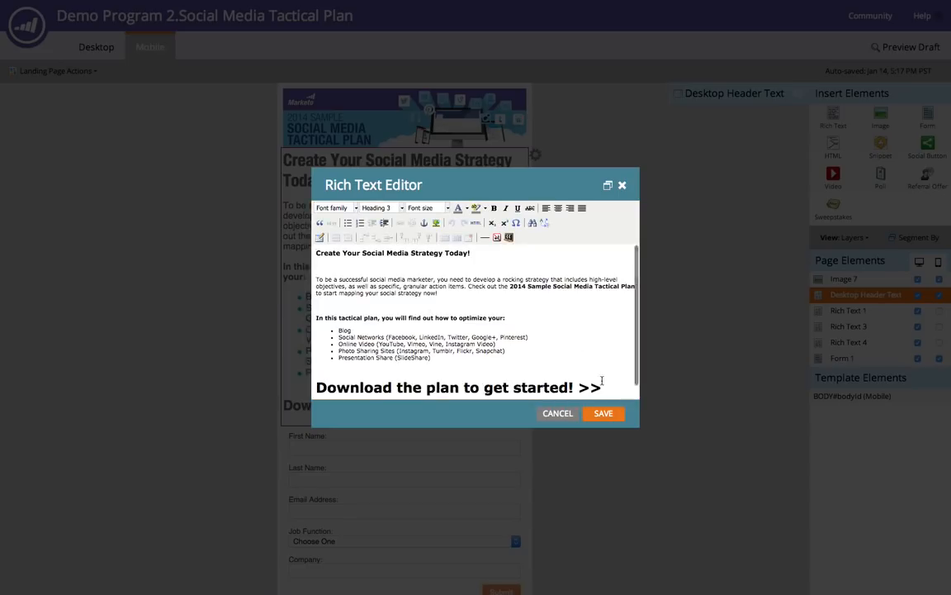
click(514, 352)
key(ctrl+a)
key(ctrl+c)
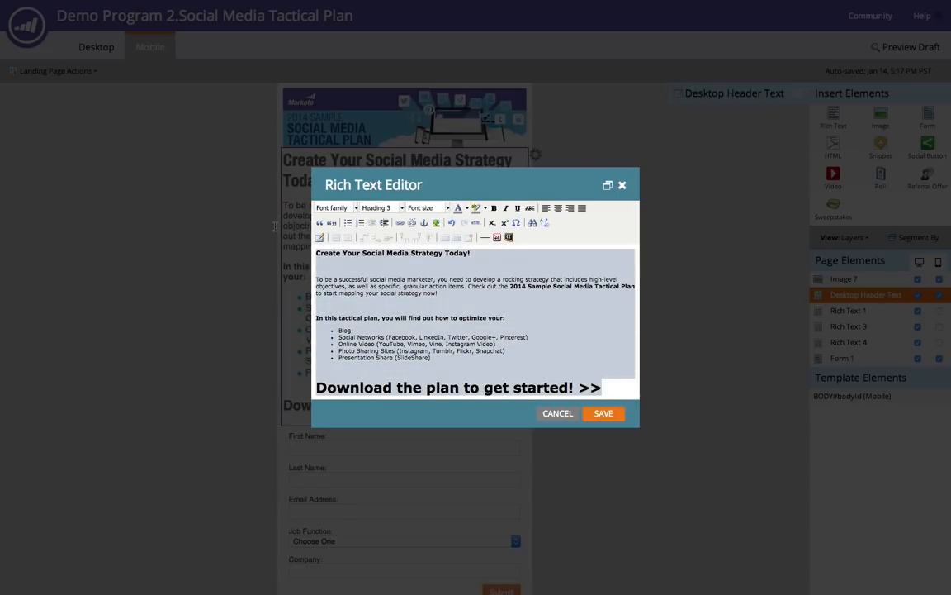
click(560, 414)
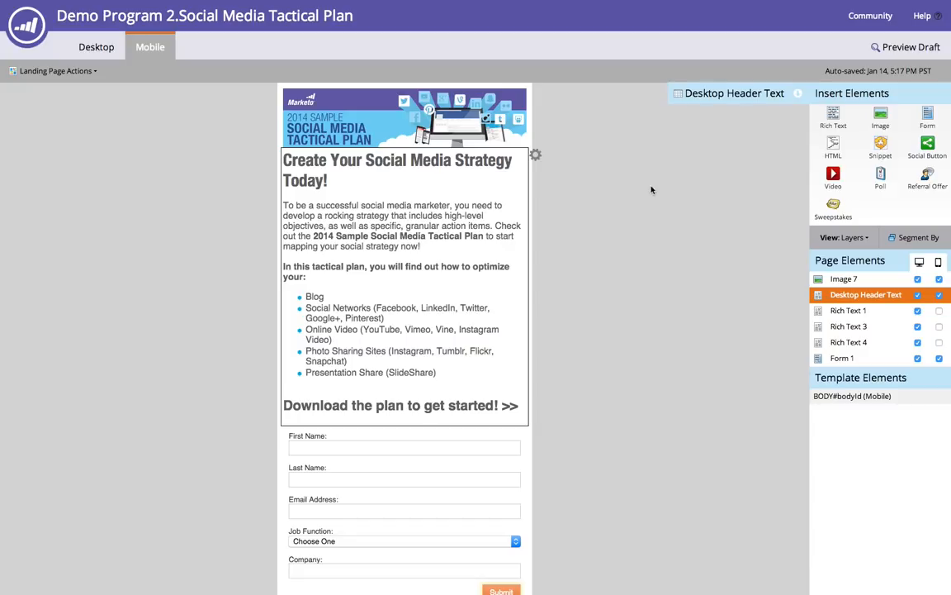
click(939, 296)
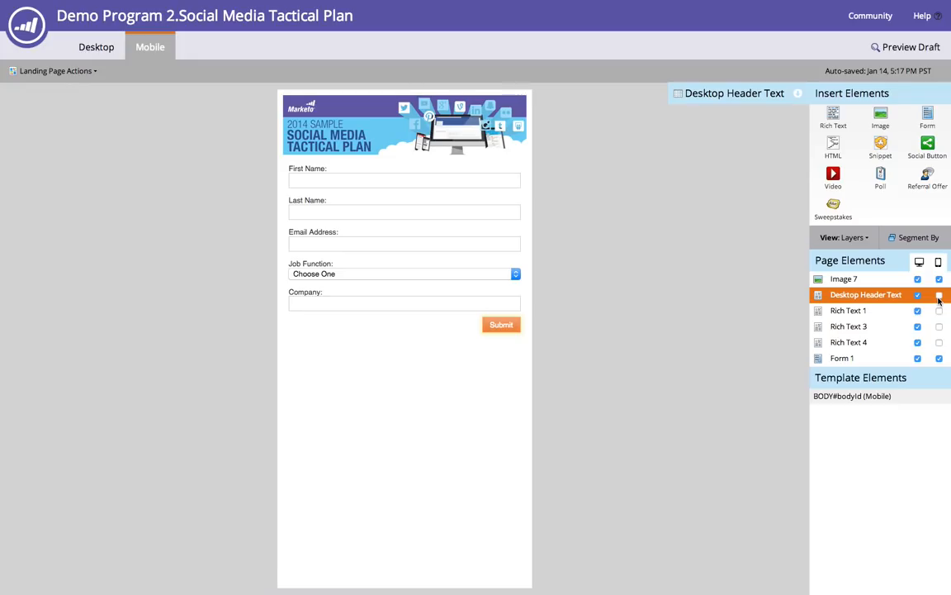
- Add a Rich Text element to the mobile page, paste the copied text, and delete the 'Download the plan to get started! >>' line
drag(830, 114, 408, 171)
key(ctrl+v)
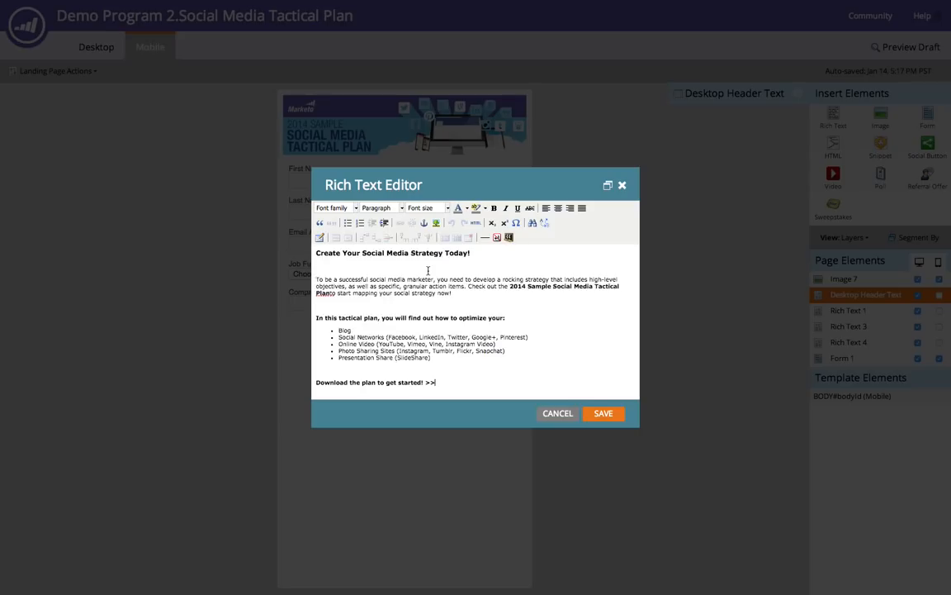
drag(443, 383, 257, 380)
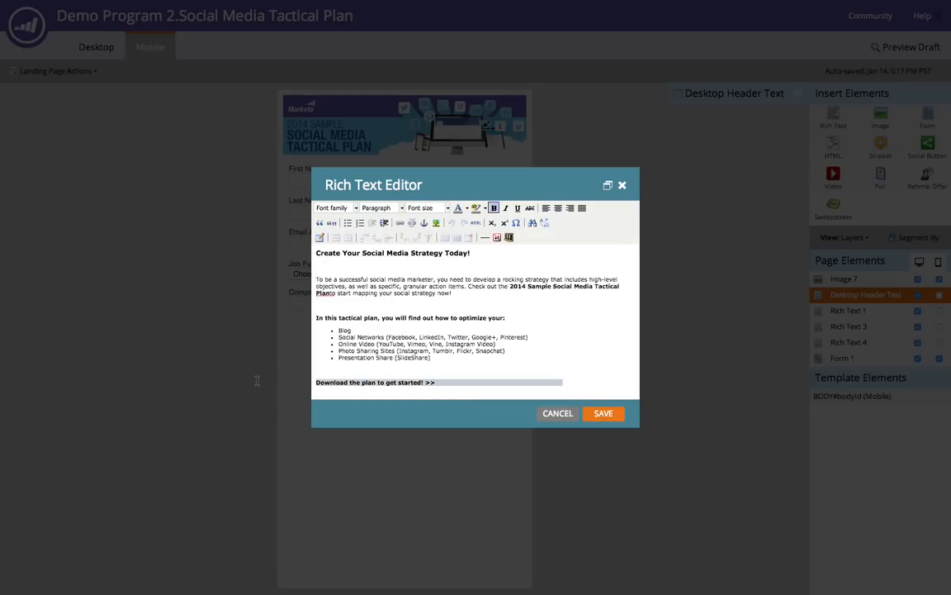
key(BackSpace)
- Remove the parenthetical examples from every bullet item, leaving only the channel names
key(BackSpace)
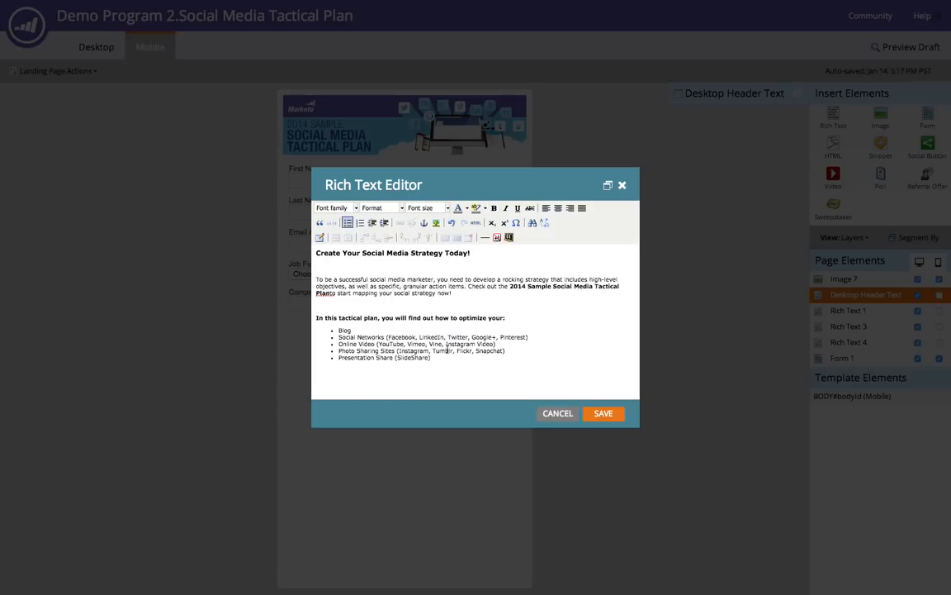
drag(439, 357, 504, 351)
key(BackSpace)
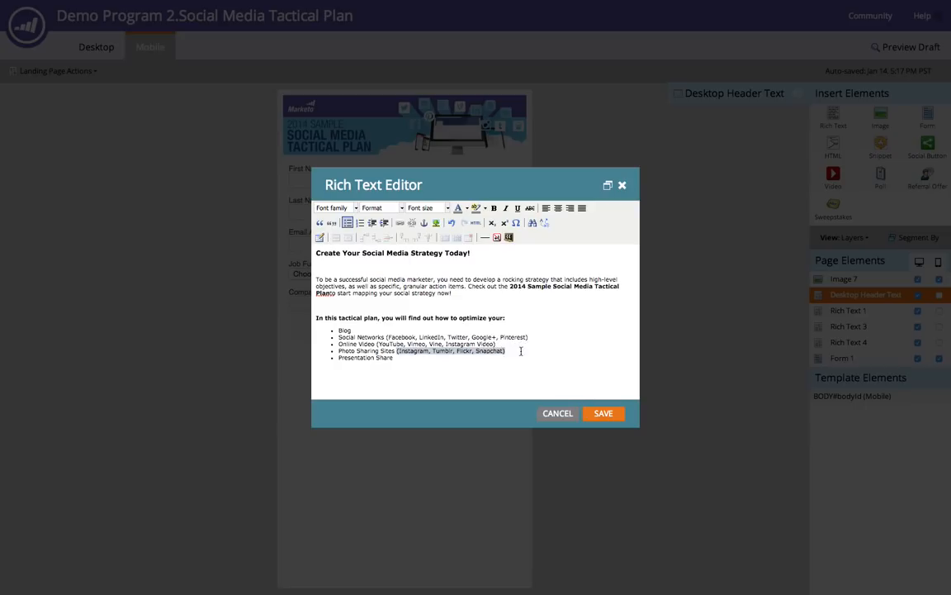
key(BackSpace)
drag(376, 343, 508, 347)
key(BackSpace)
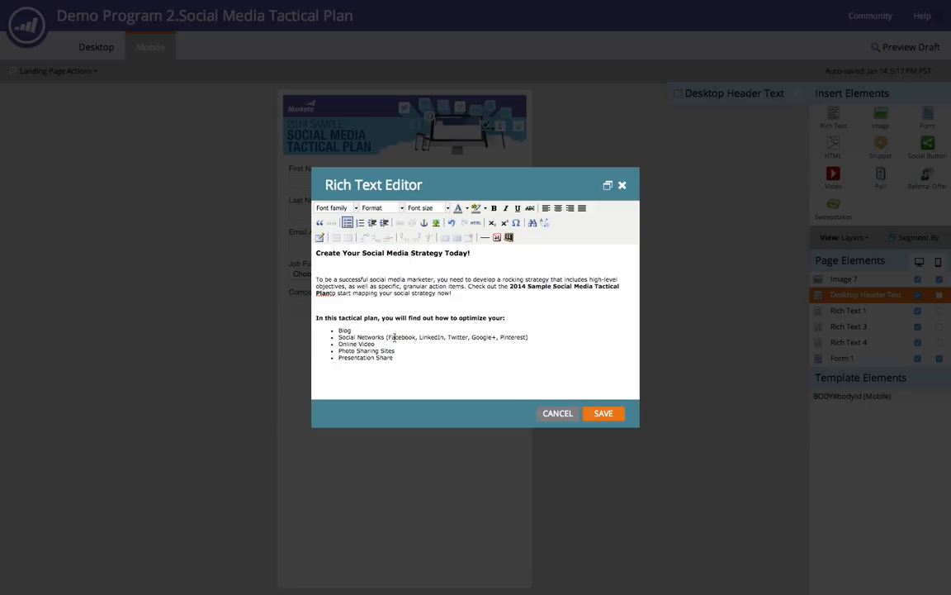
drag(386, 337, 528, 337)
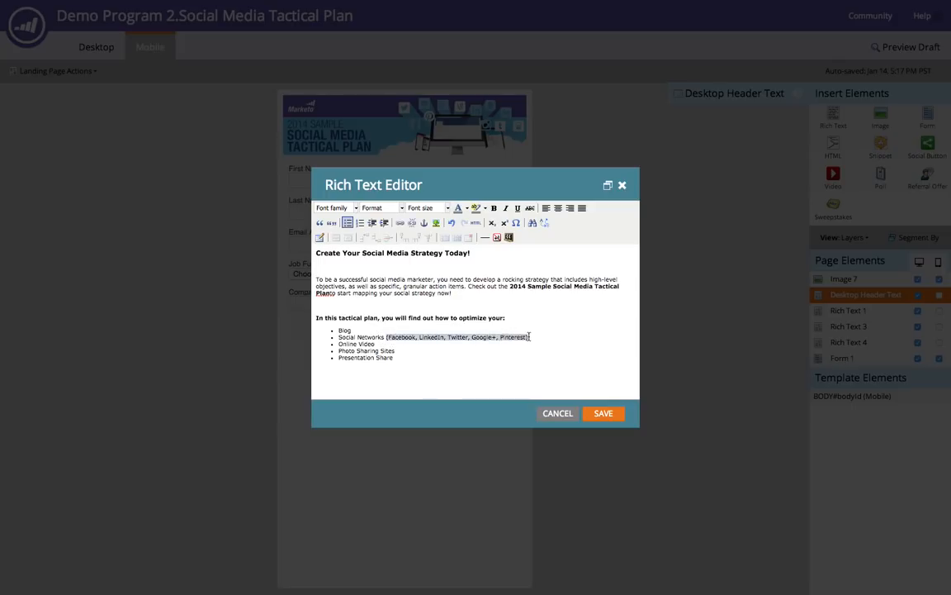
key(BackSpace)
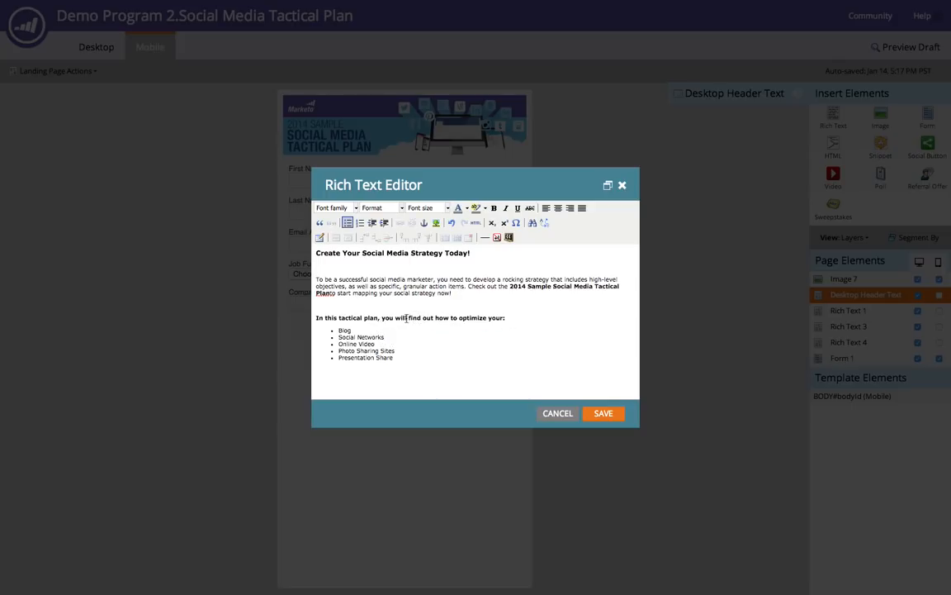
- Shorten the list intro line to 'In this tactical plan, find out how to:'
drag(382, 318, 408, 318)
key(BackSpace)
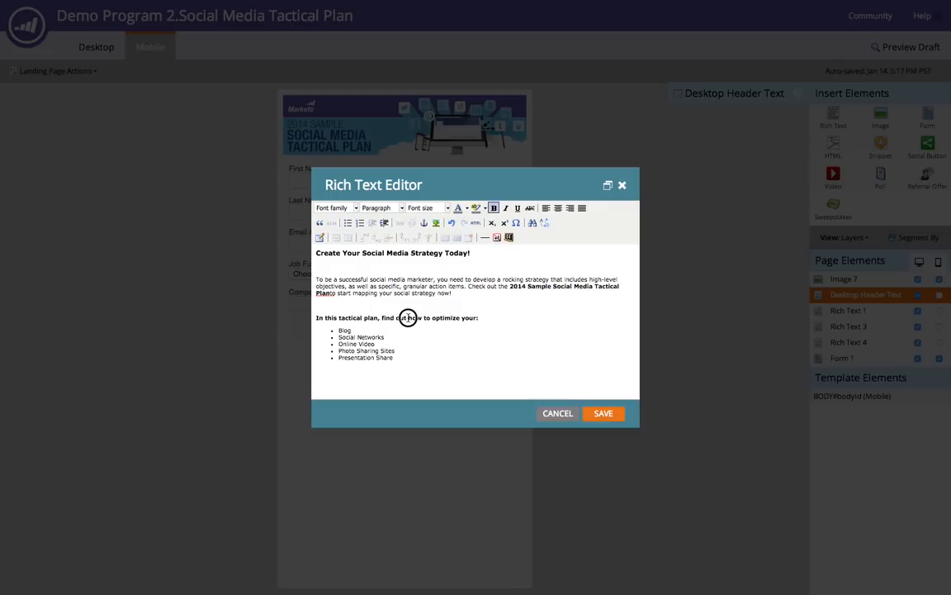
drag(431, 318, 477, 318)
key(BackSpace)
- Delete the first two sentences of the paragraph and remove 'Today' from the heading
drag(467, 287, 316, 279)
key(BackSpace)
key(BackSpace)
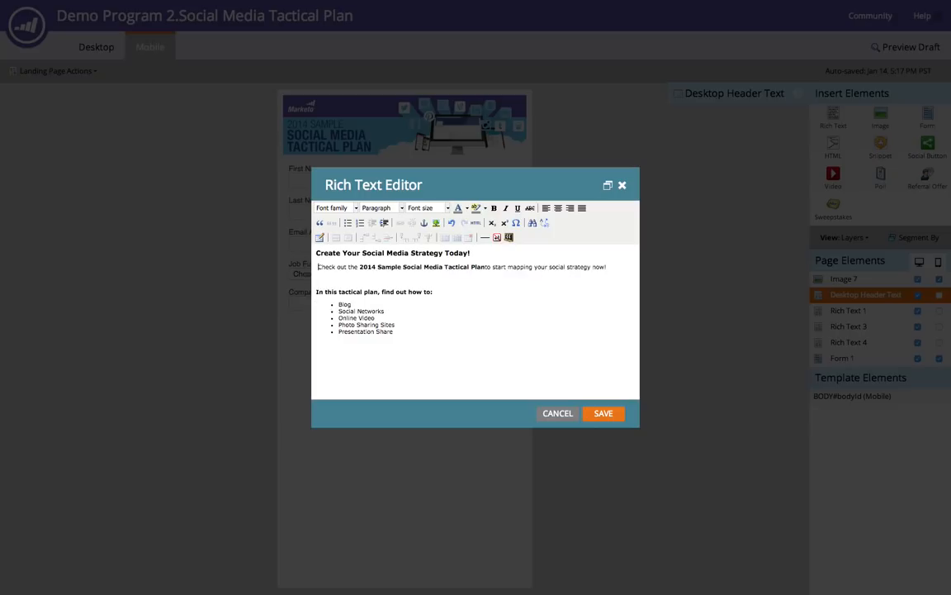
click(453, 255)
key(BackSpace)
- Format the heading as Heading 1 and the 'Check out the 2014 Sample...' paragraph as Heading 3
drag(465, 252, 306, 252)
click(373, 208)
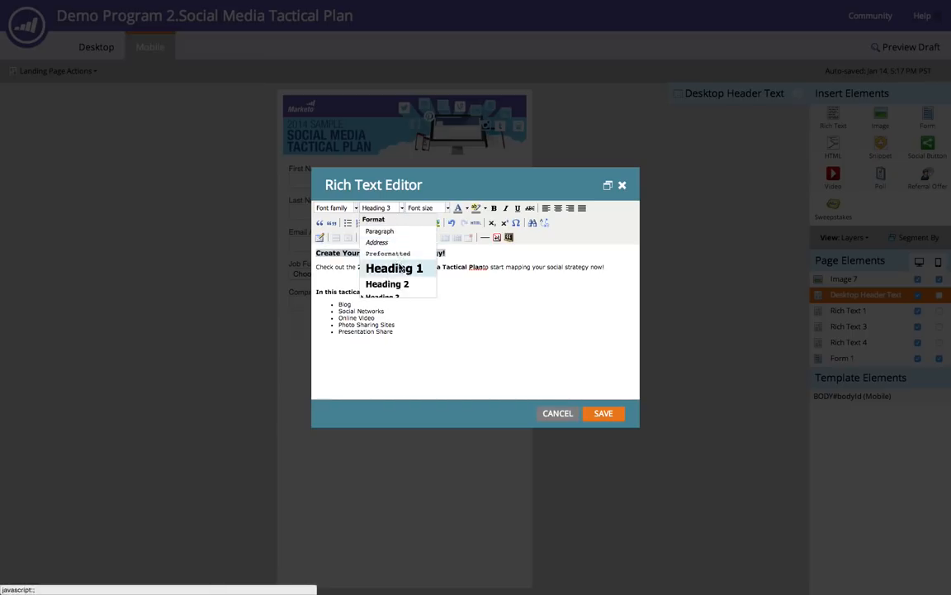
click(367, 267)
drag(609, 273, 318, 273)
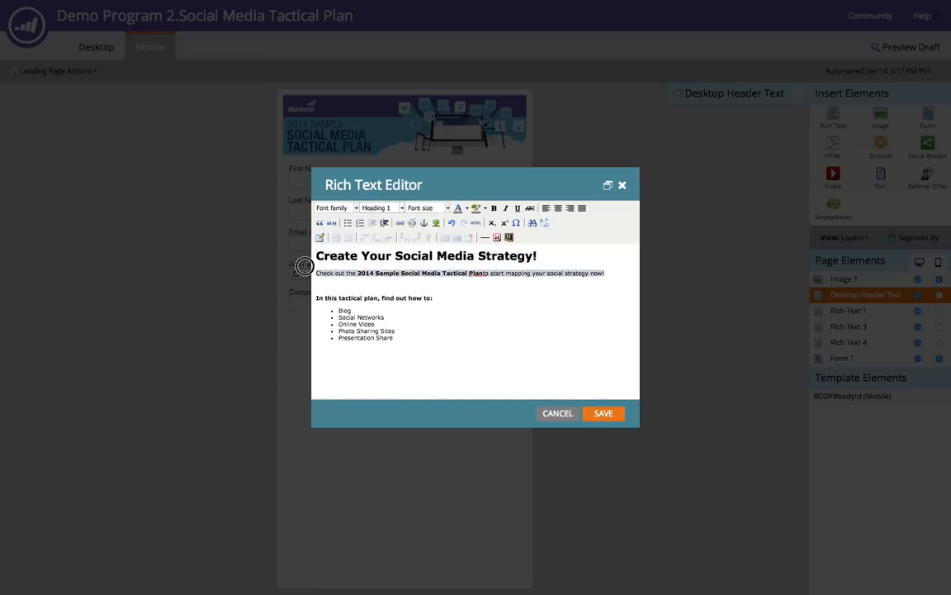
click(392, 208)
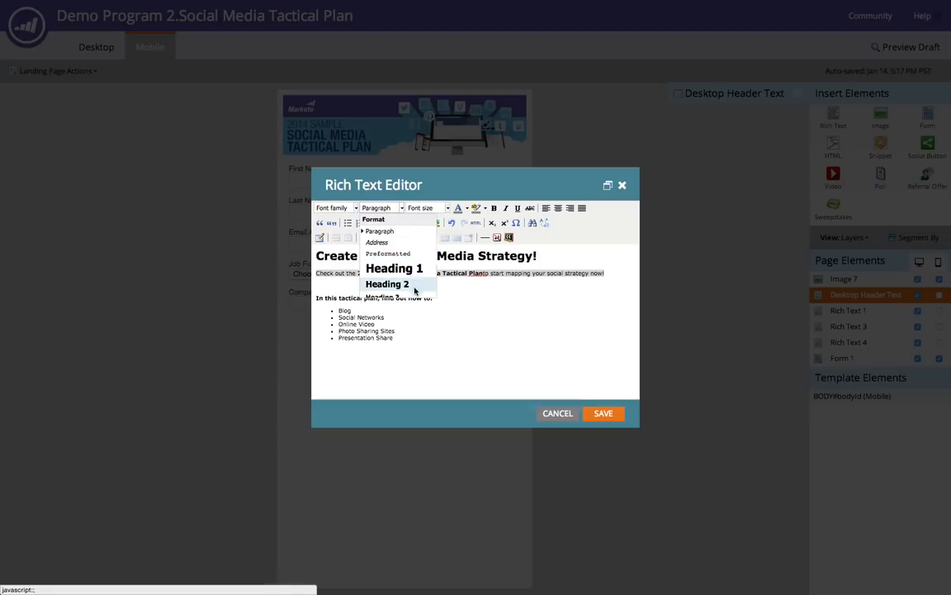
click(404, 296)
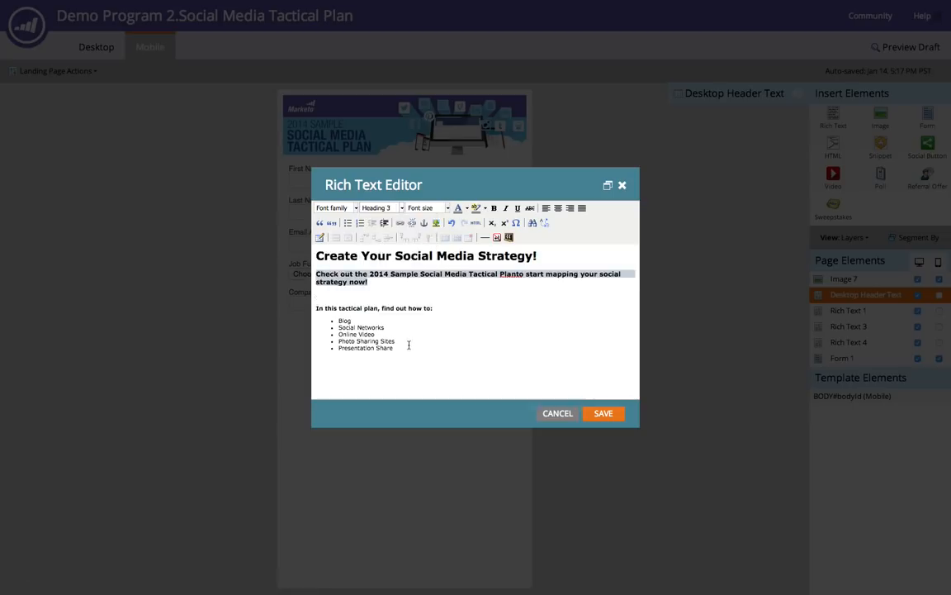
- Bold the bullet list items and add a space between 'Plan' and 'to' in the paragraph
drag(410, 346, 315, 321)
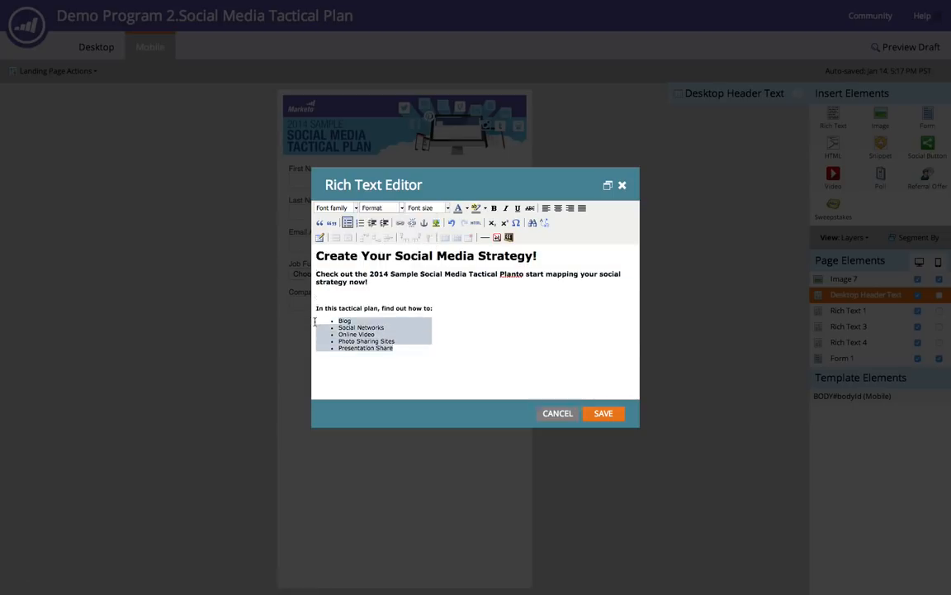
key(ctrl+b)
click(431, 355)
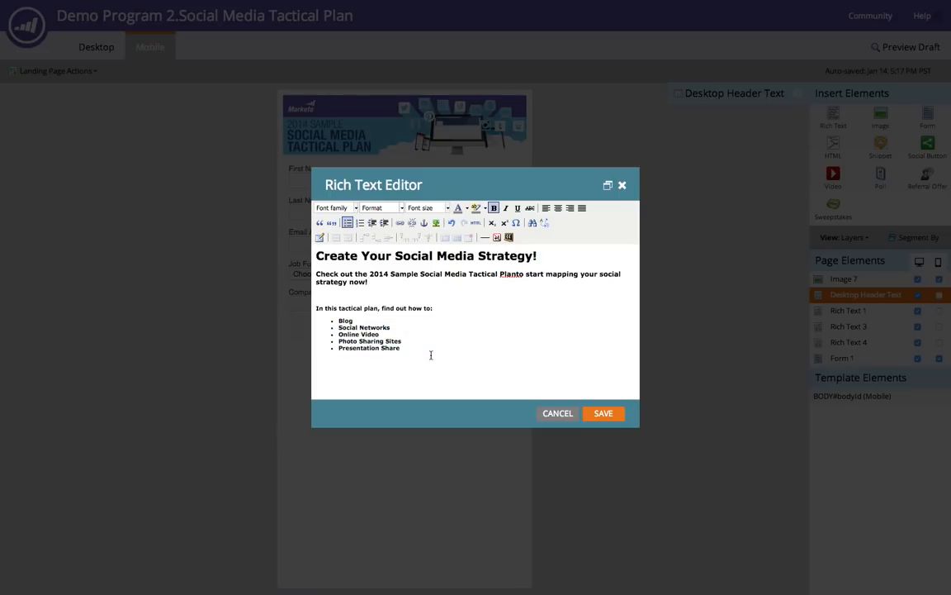
click(517, 274)
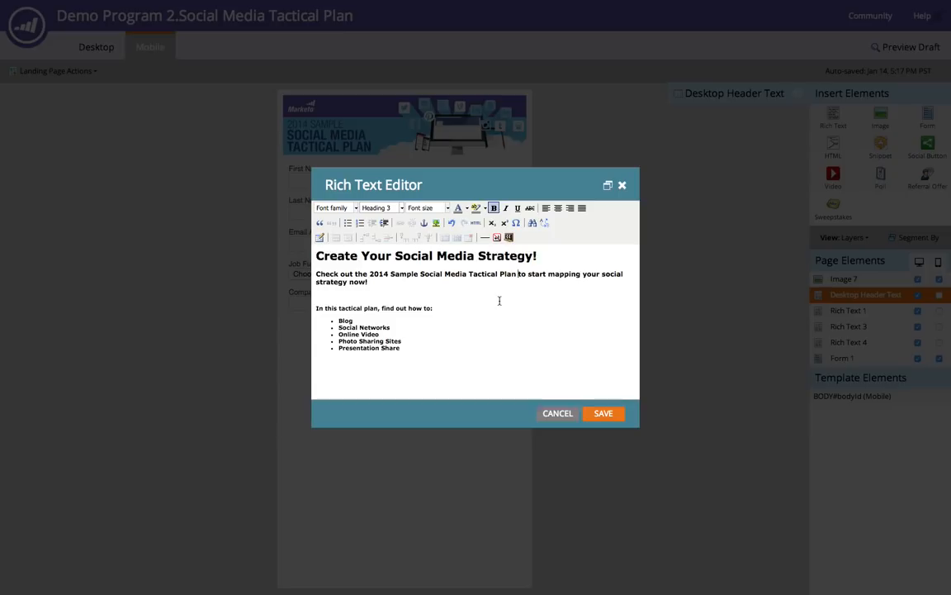
- Remove the blank line below the paragraph and save the rich text
click(468, 298)
key(BackSpace)
key(BackSpace)
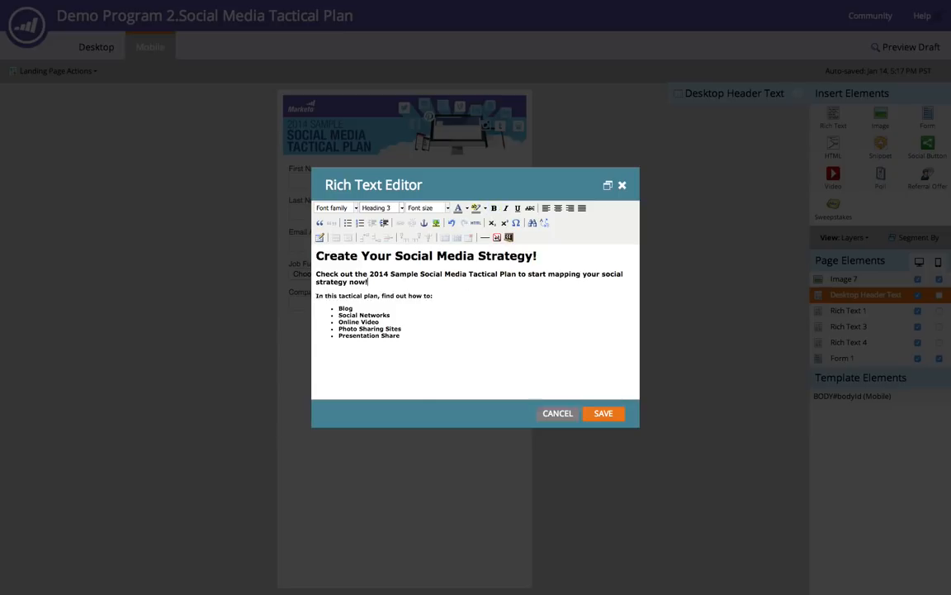
click(595, 415)
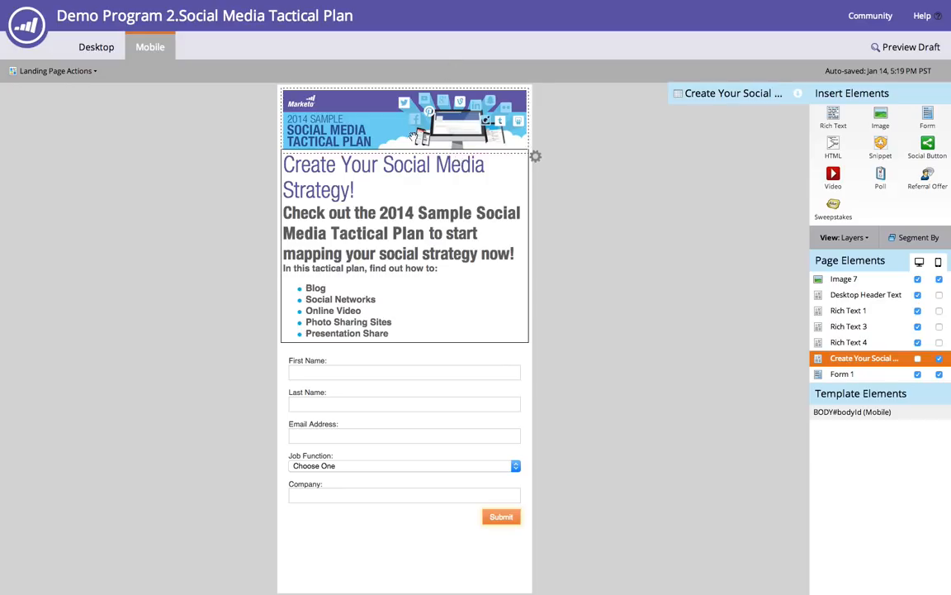
- Switch to the desktop view and insert a Rectangle element over the DOWNLOAD TODAY! heading
click(383, 364)
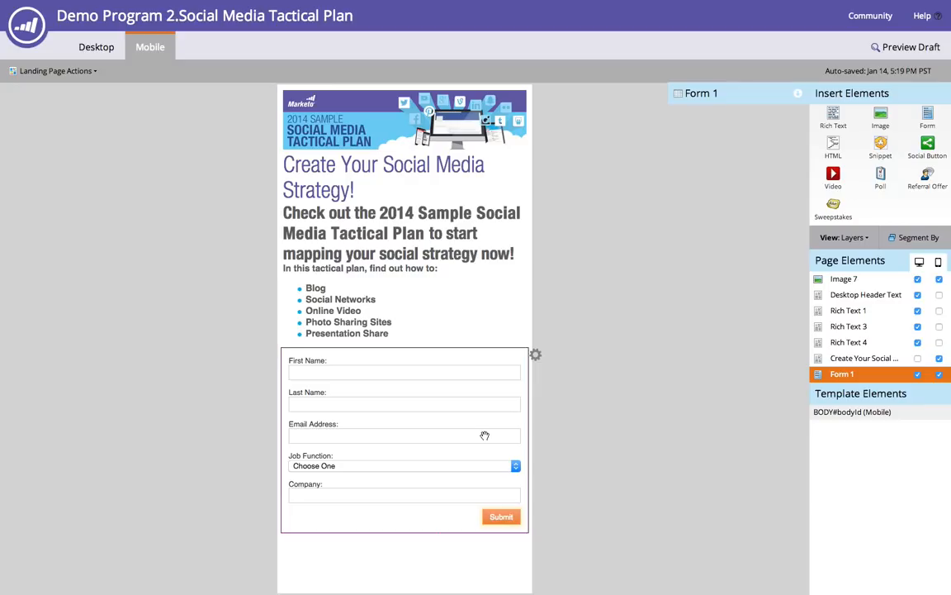
click(97, 48)
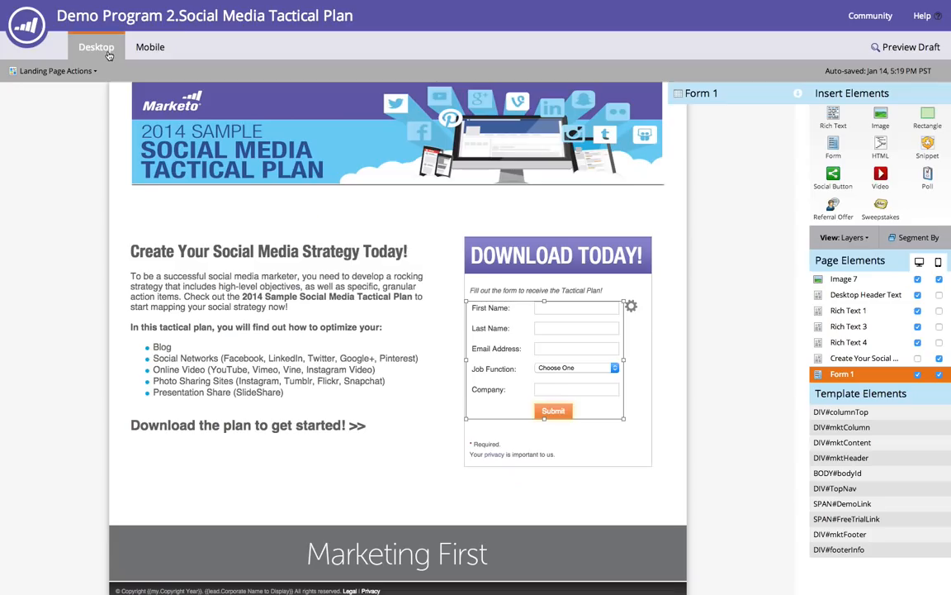
drag(927, 114, 442, 248)
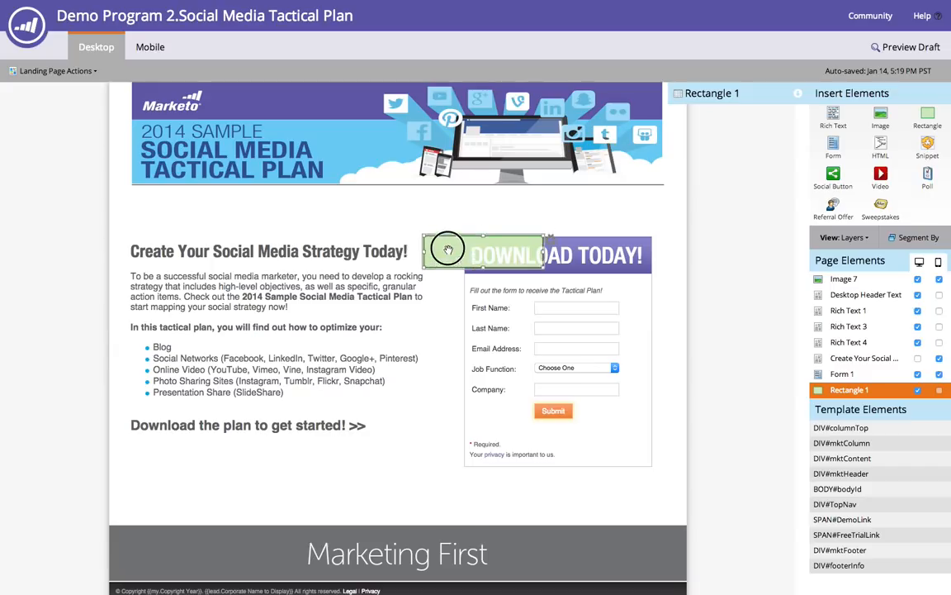
- Hide the rectangle on the mobile view and return to the desktop view
click(151, 48)
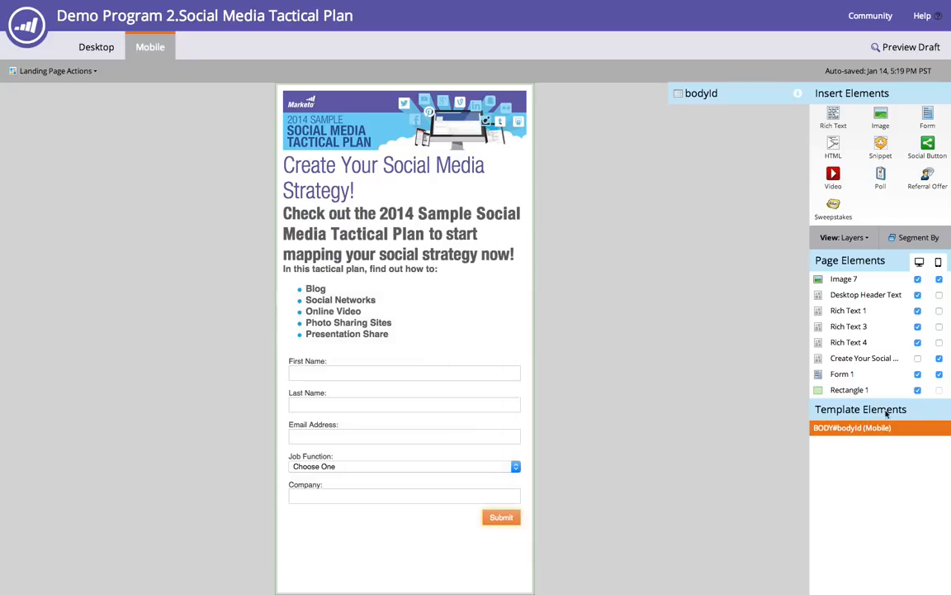
click(939, 391)
click(96, 47)
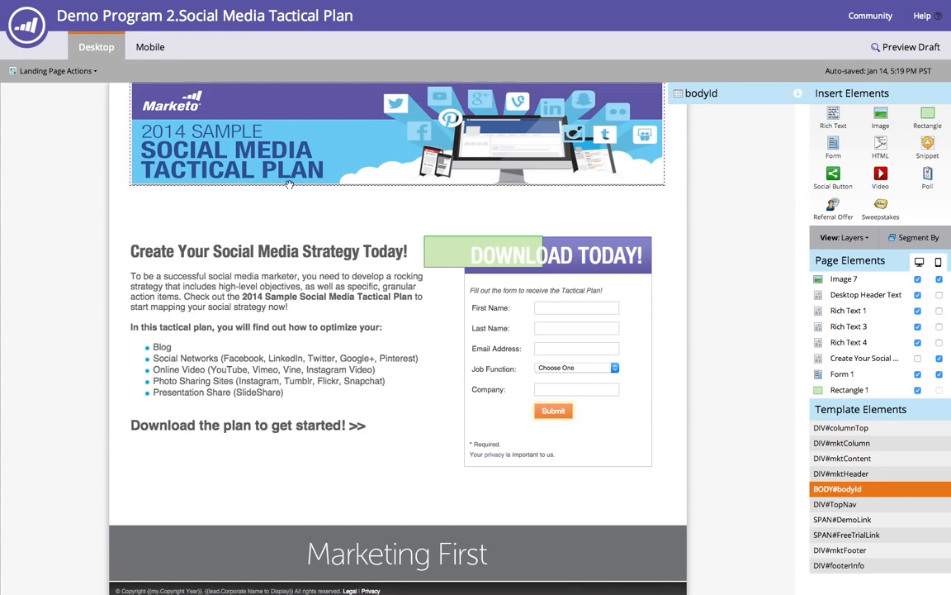
- Move the rectangle below the banner's right edge, then delete it
click(455, 260)
drag(455, 261, 652, 208)
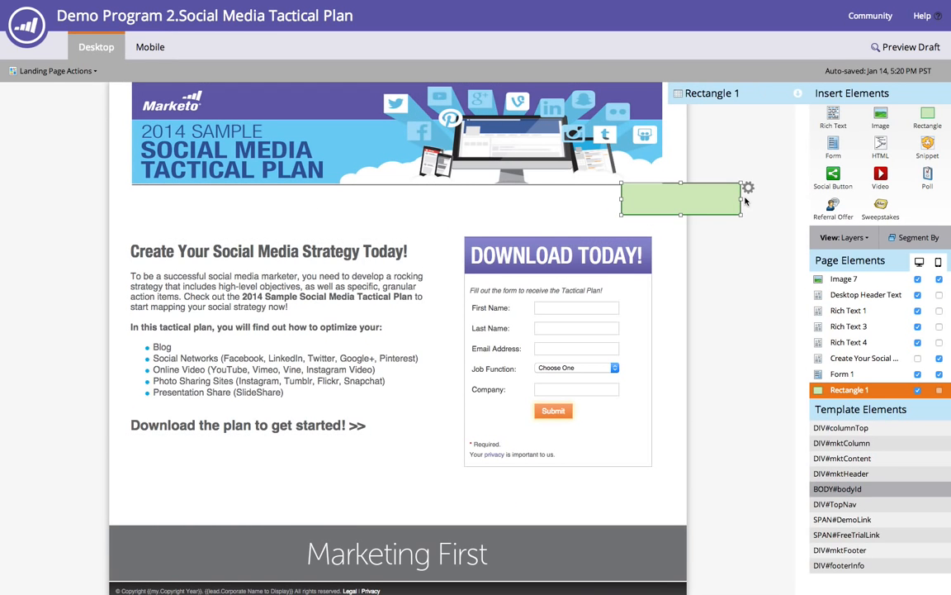
click(747, 188)
click(762, 229)
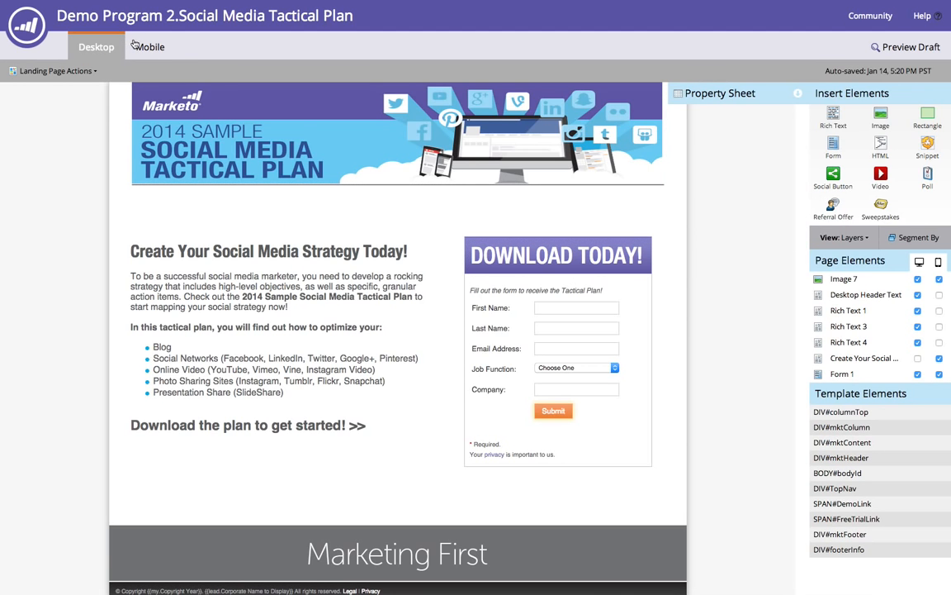
- Select the banner image, open its property sheet, and compare it in the mobile and desktop views
click(617, 139)
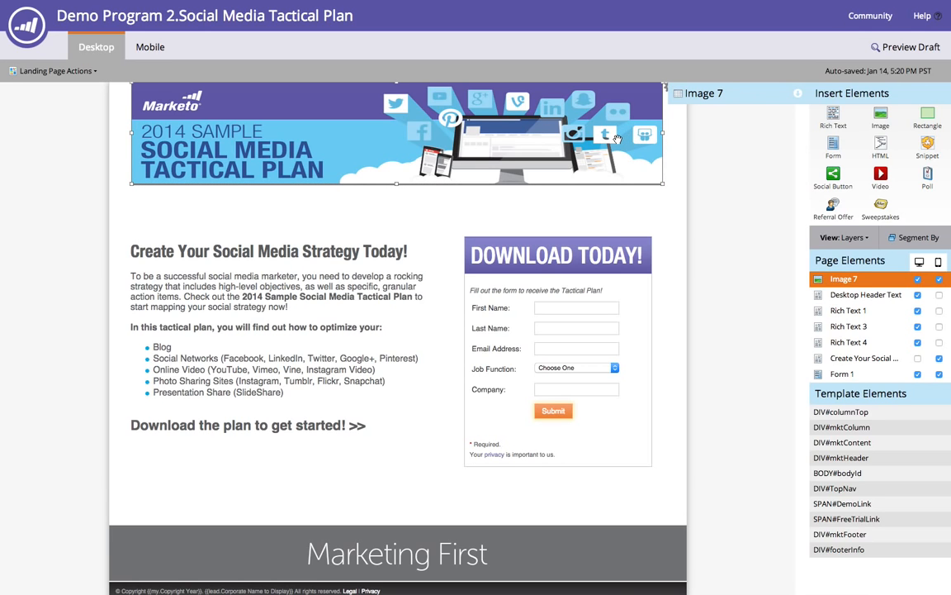
click(798, 95)
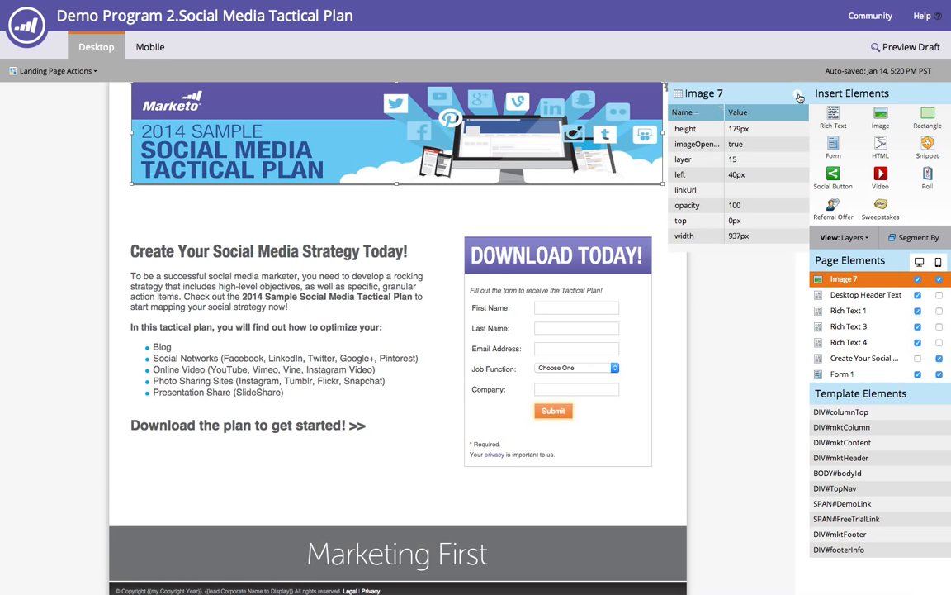
click(152, 48)
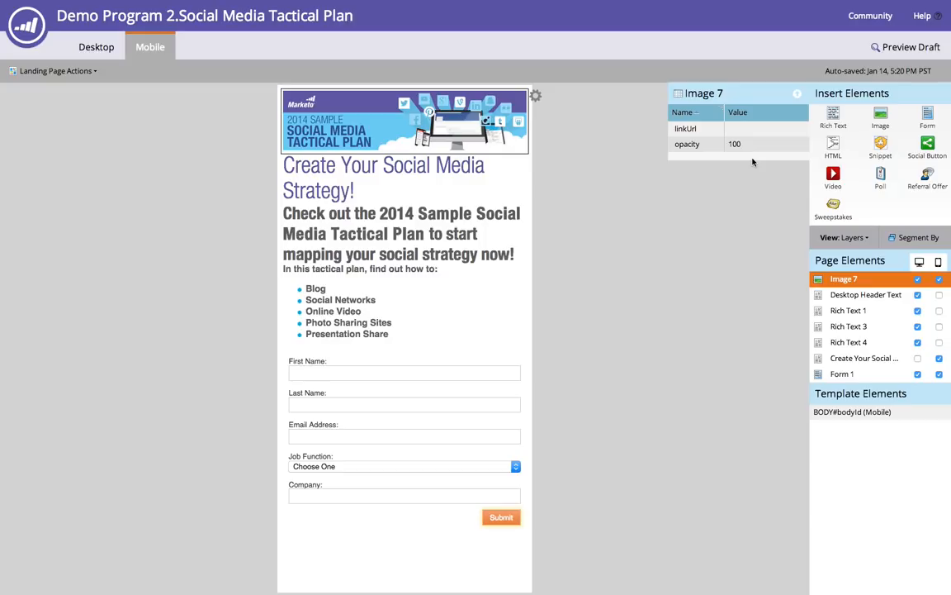
click(100, 47)
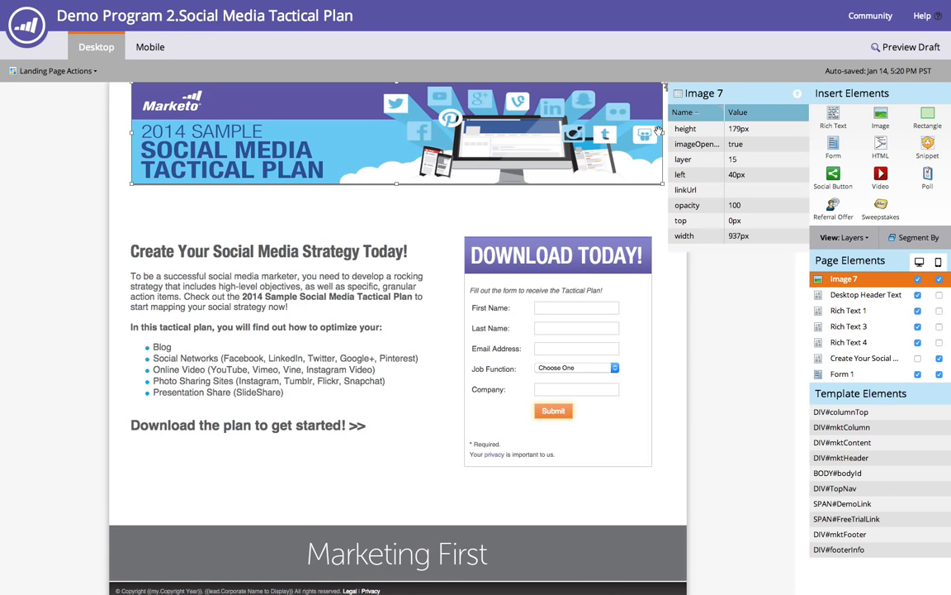
- Set the banner image's width to 637px and check the banner in the mobile view
click(731, 235)
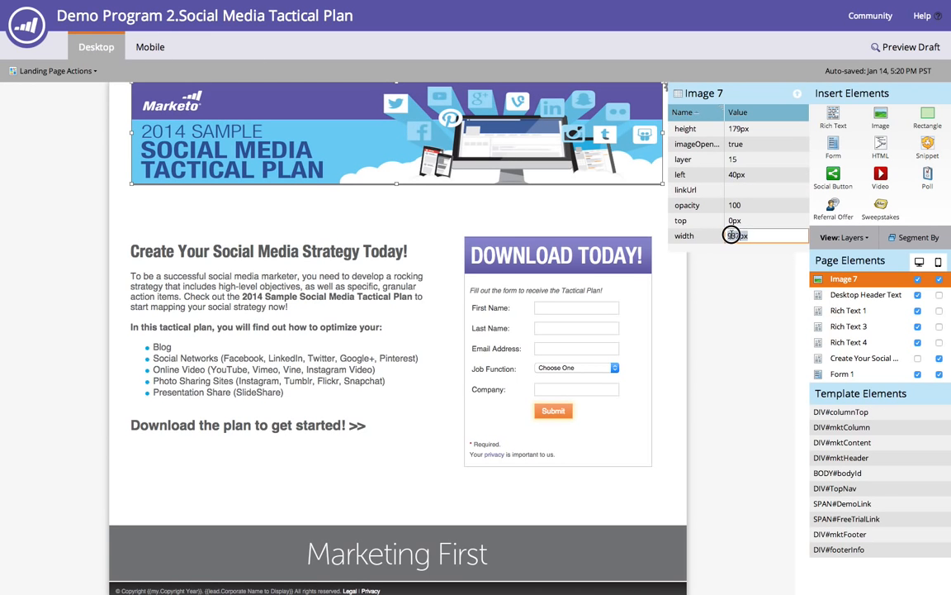
text(637px)
key(Return)
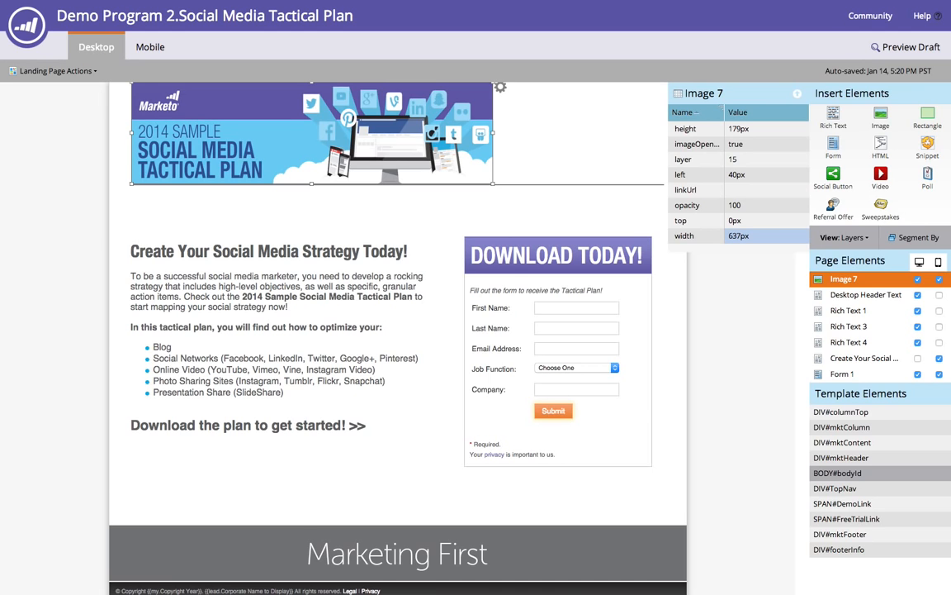
click(736, 237)
click(732, 265)
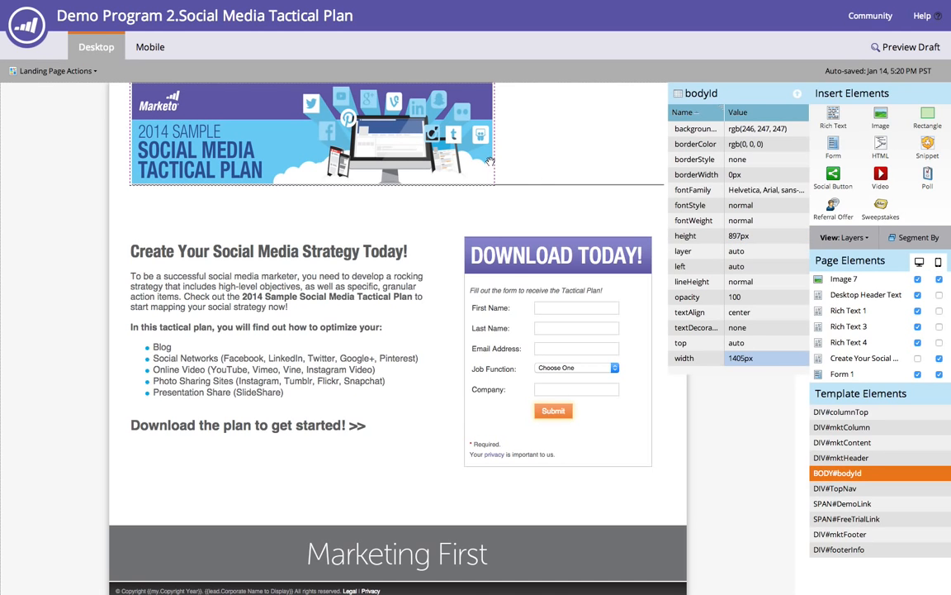
click(374, 122)
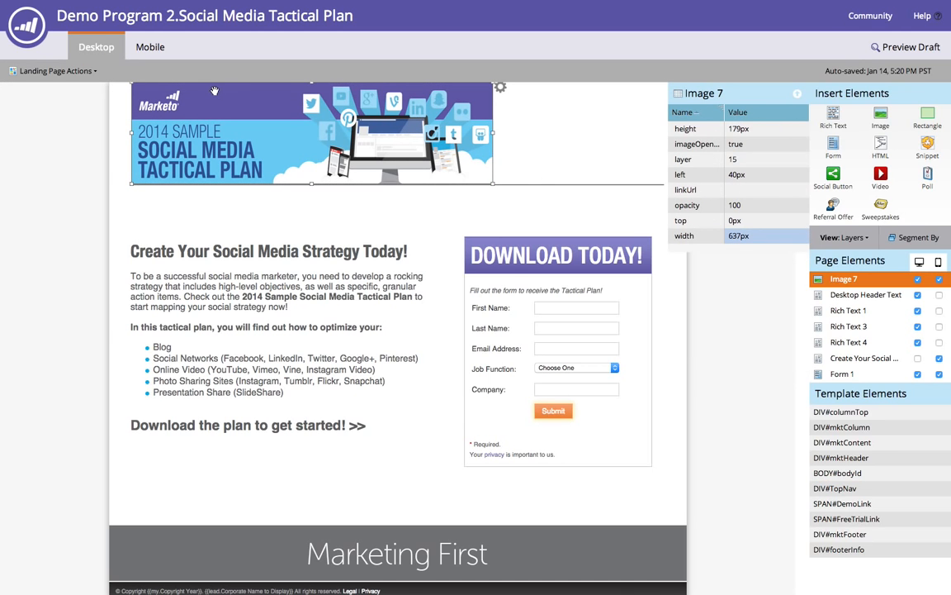
click(142, 48)
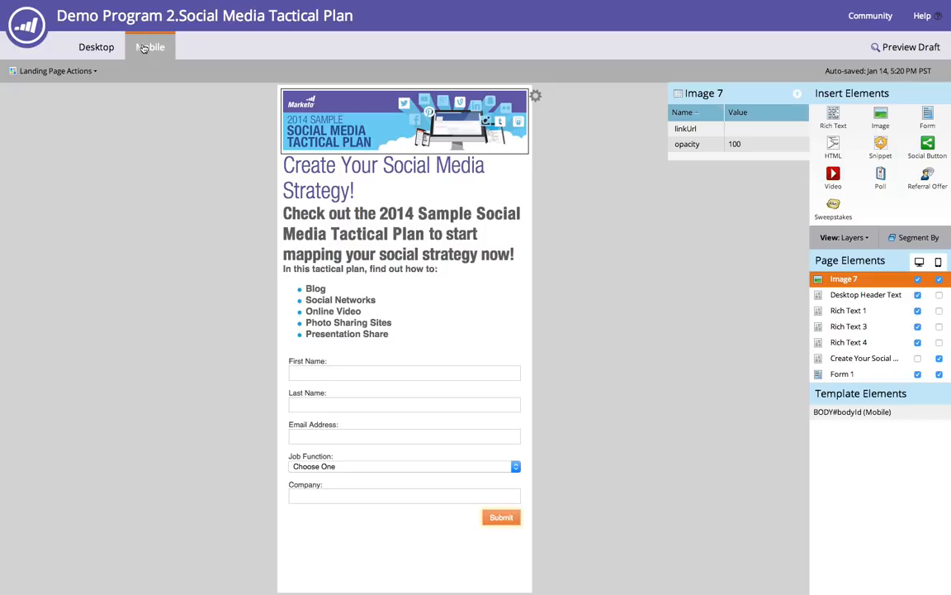
- Return to the desktop view and set the banner image's width back to 937px
click(92, 48)
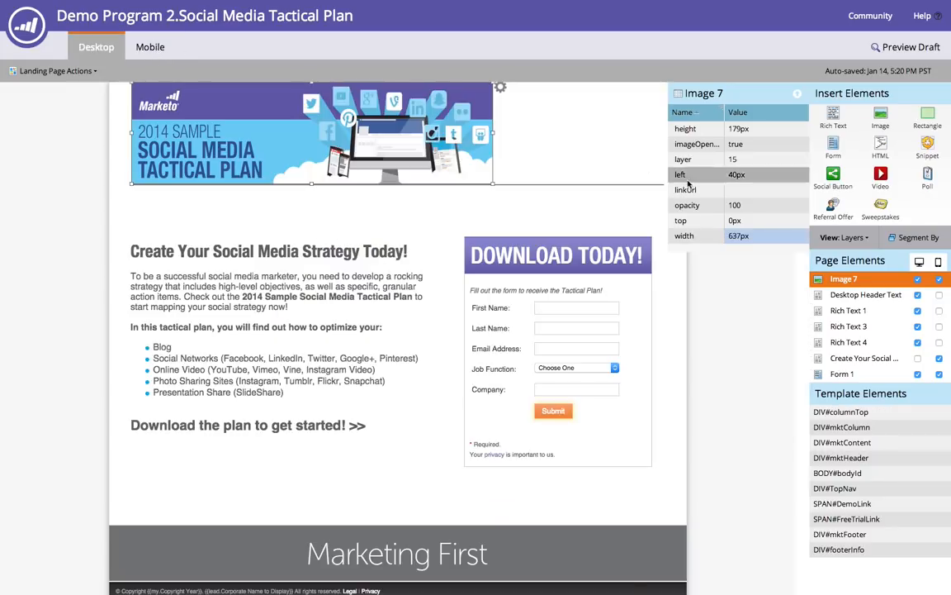
click(733, 236)
text(937px)
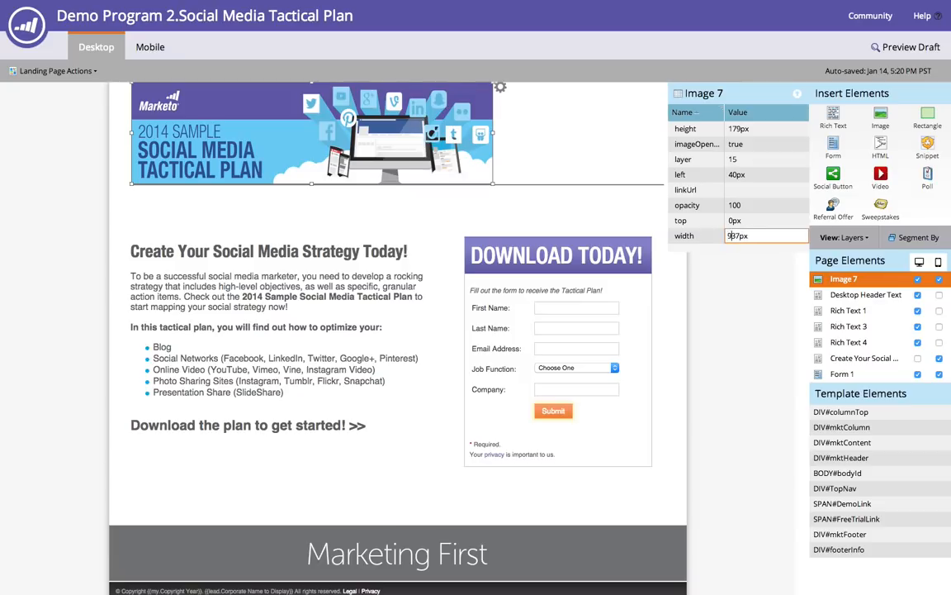
key(Return)
- In the mobile view, set the mobile page body's background colour to rgb(93,255,23)
click(153, 49)
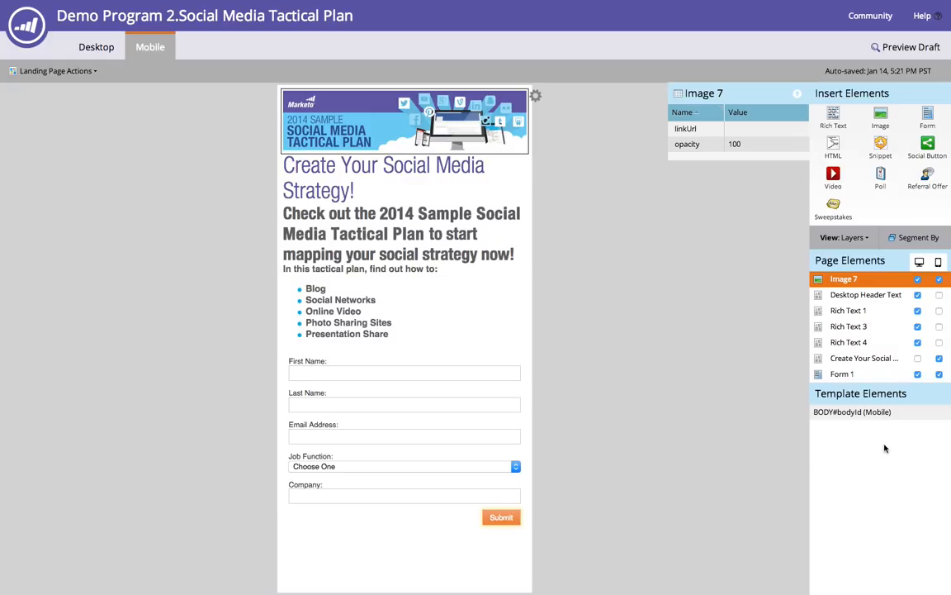
click(884, 412)
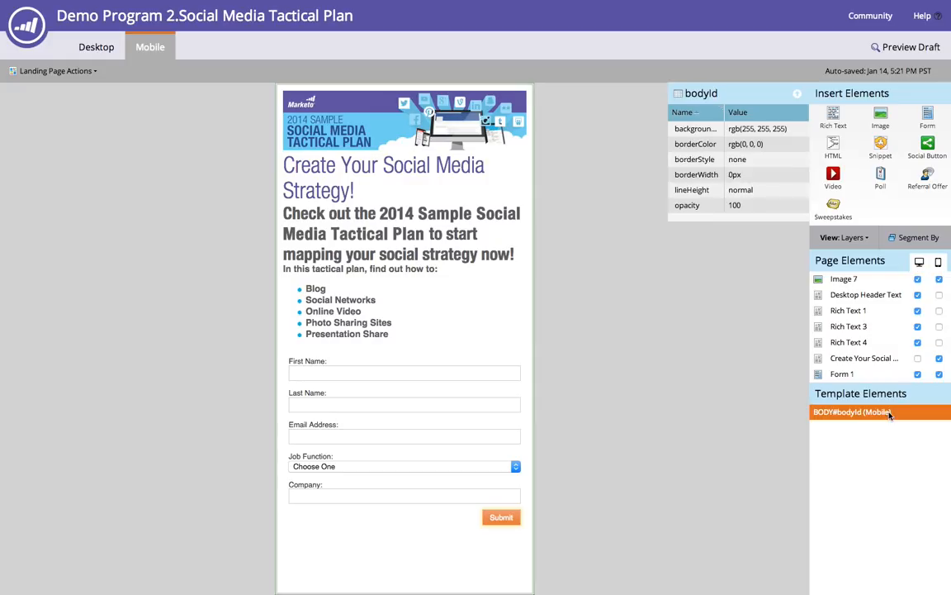
click(753, 129)
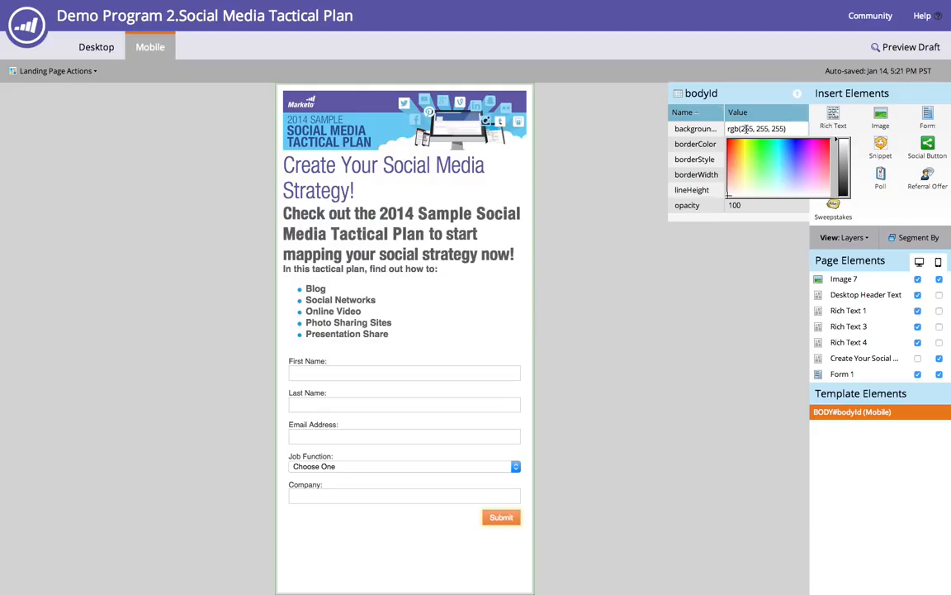
click(757, 145)
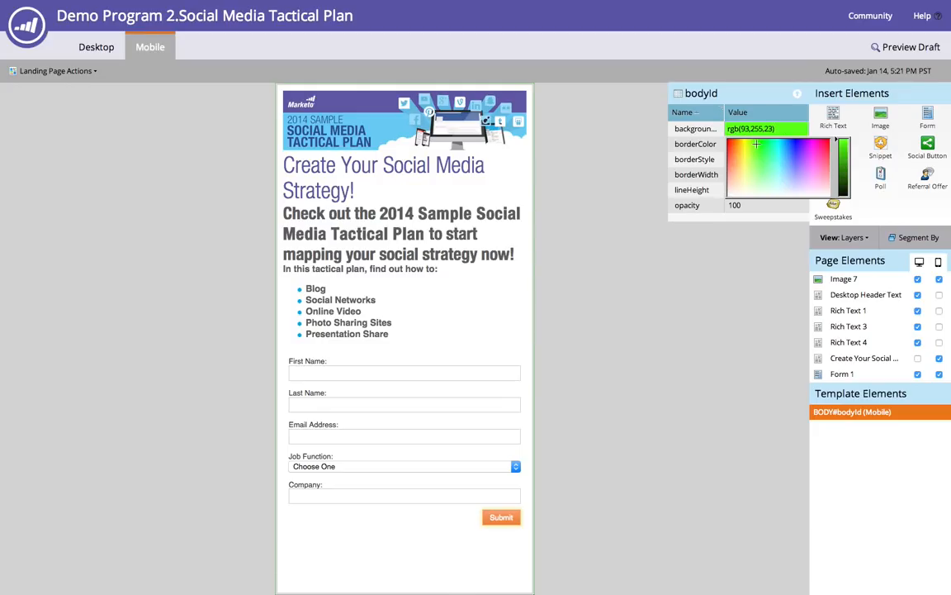
key(Return)
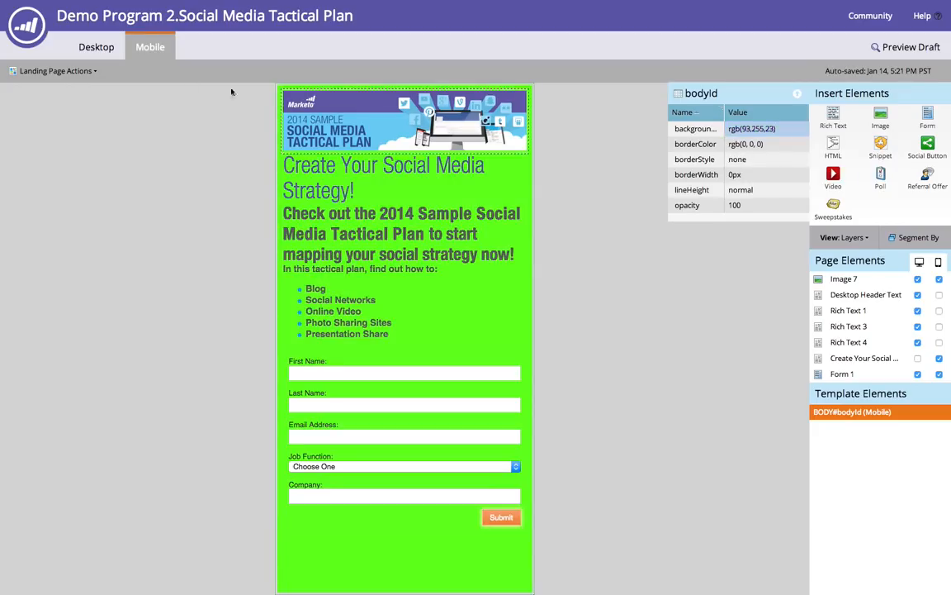
- Compare the desktop view, then reset the mobile body background colour to rgb(255,255,255)
click(104, 51)
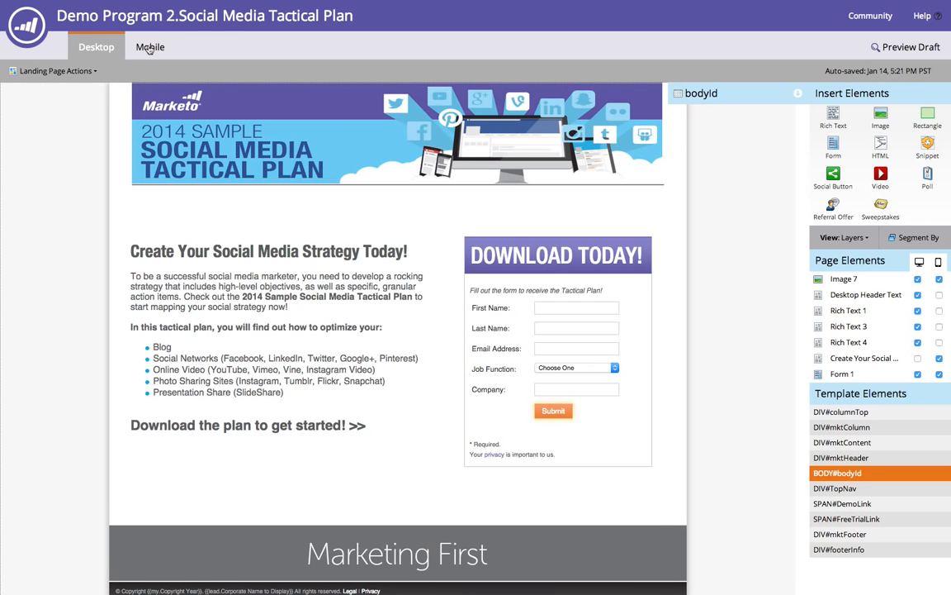
click(135, 44)
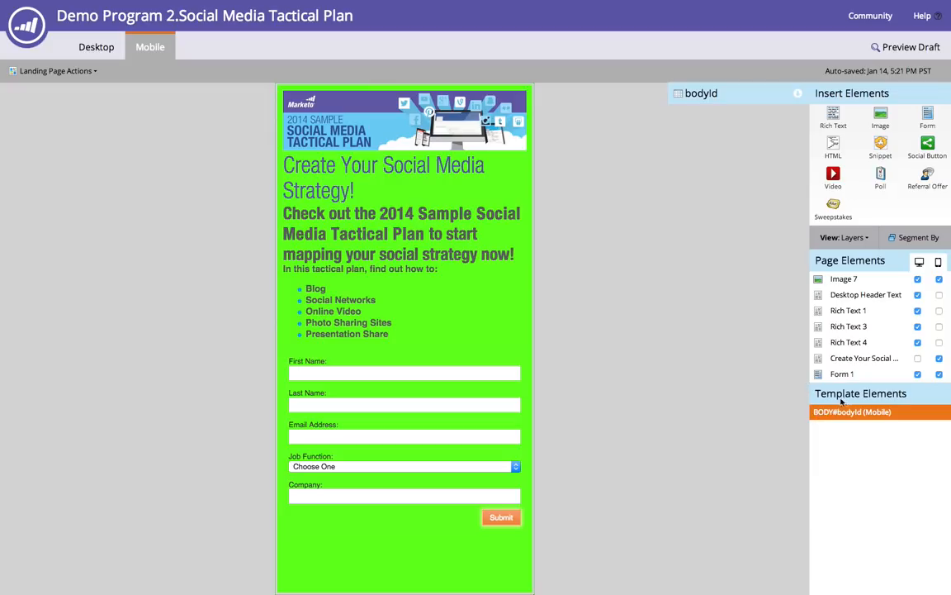
click(798, 93)
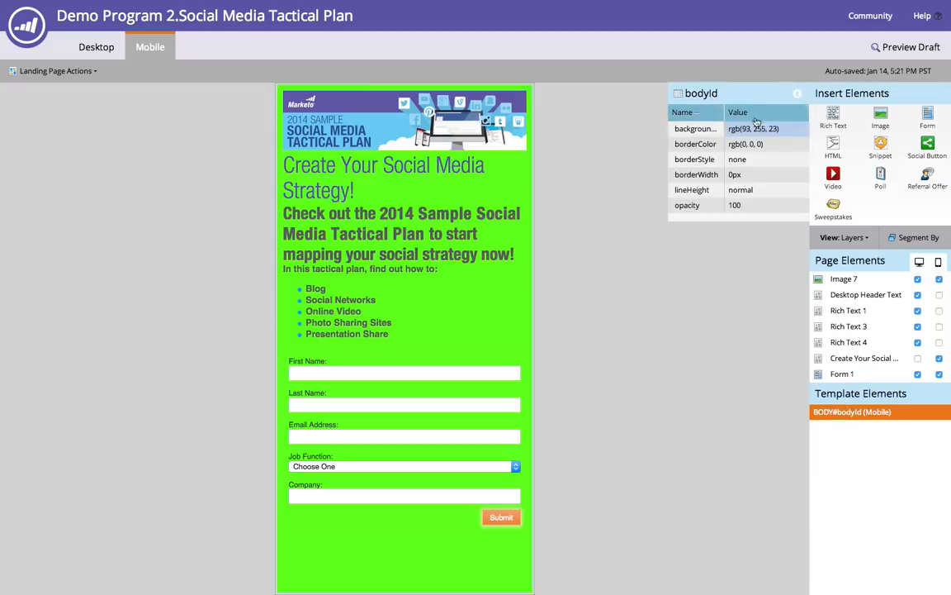
click(753, 129)
mouse_move(757, 190)
mouse_down()
mouse_move(756, 201)
mouse_move(758, 189)
mouse_up()
click(682, 171)
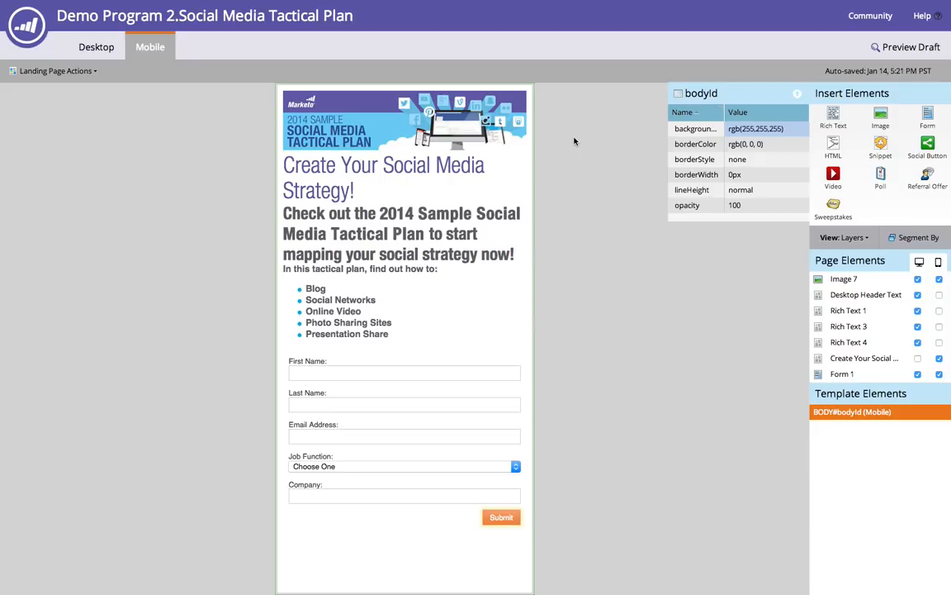
- Try to add a Rich Text element with an inserted image below the mobile banner
click(500, 122)
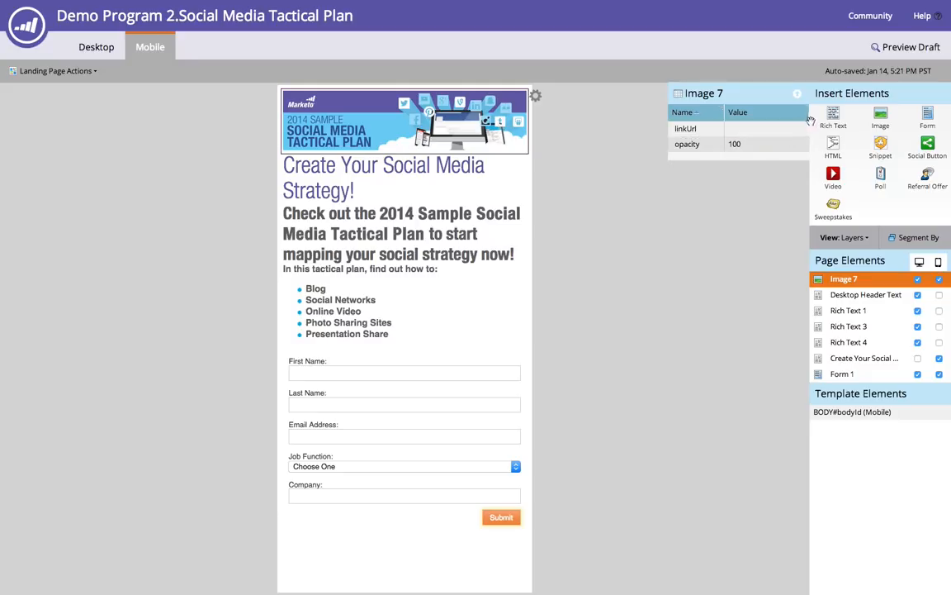
drag(832, 116, 458, 153)
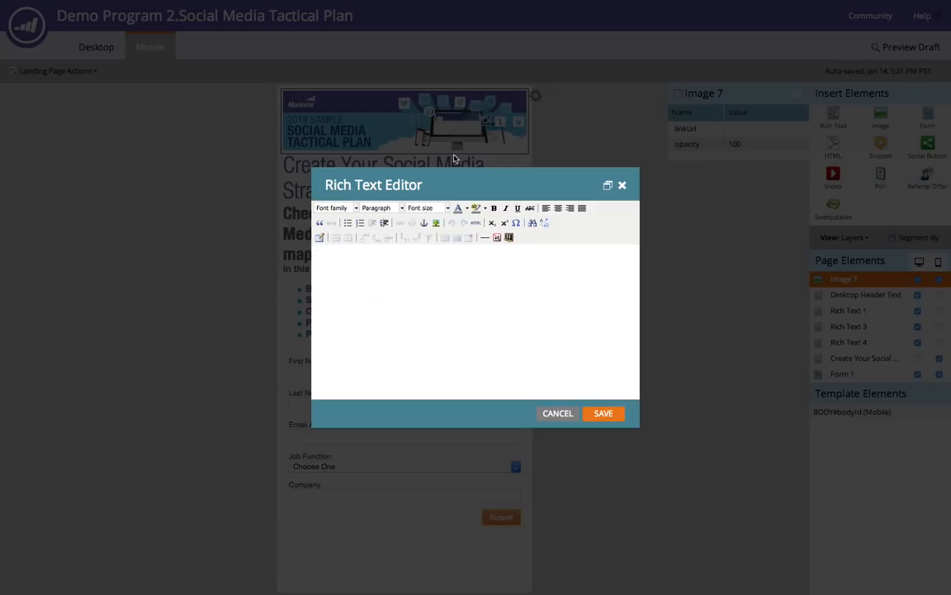
click(436, 222)
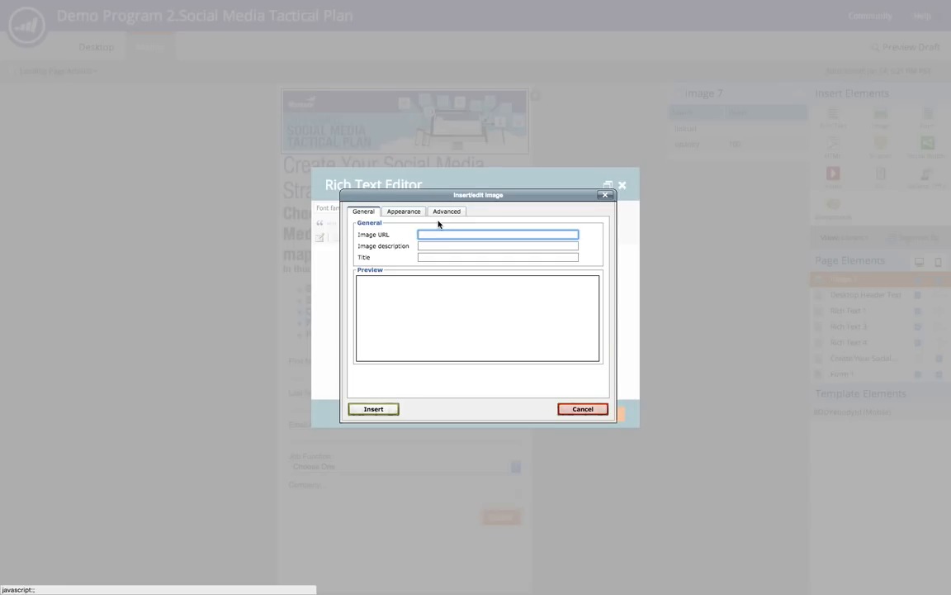
click(406, 211)
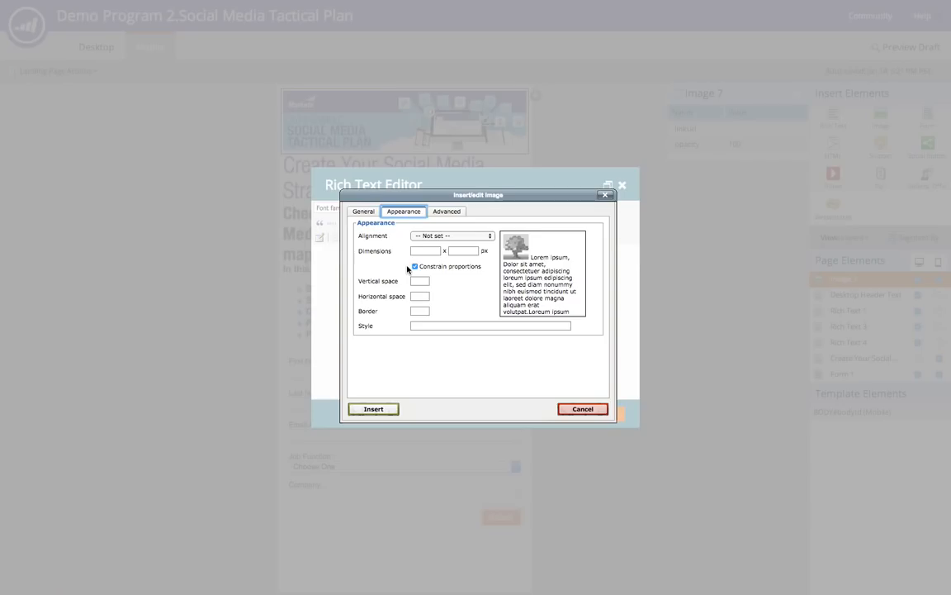
click(582, 409)
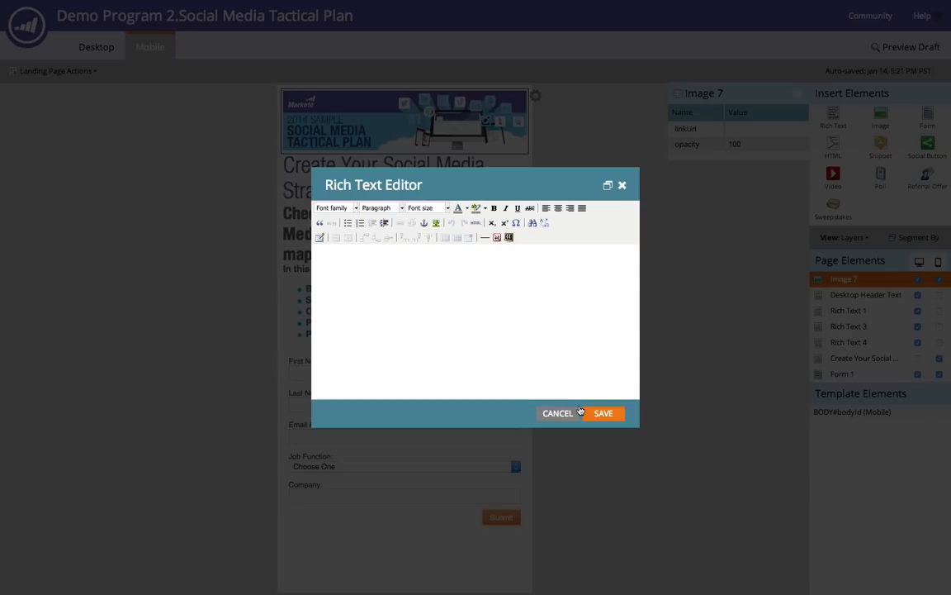
click(559, 413)
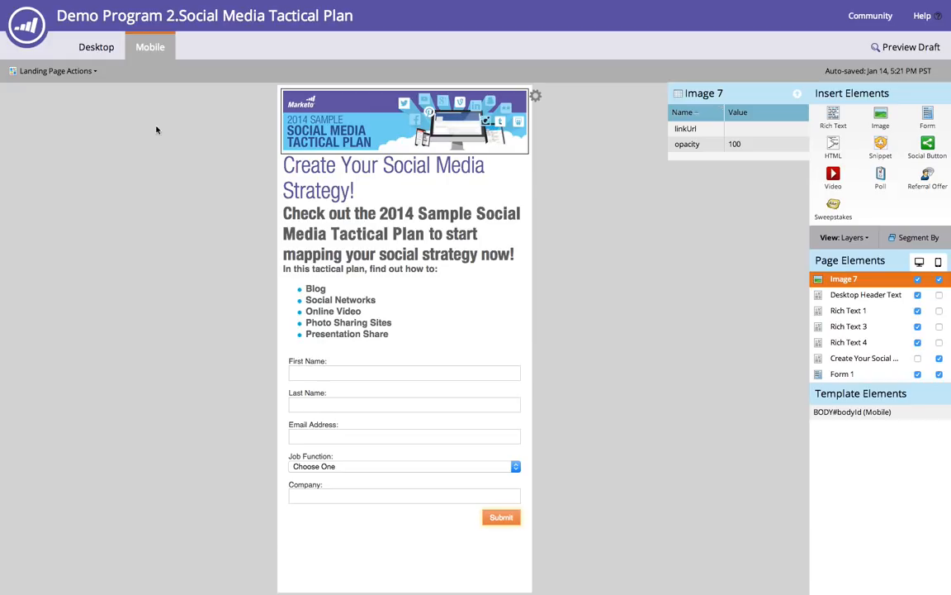
- Open the option to turn off the mobile version and cancel it
click(80, 74)
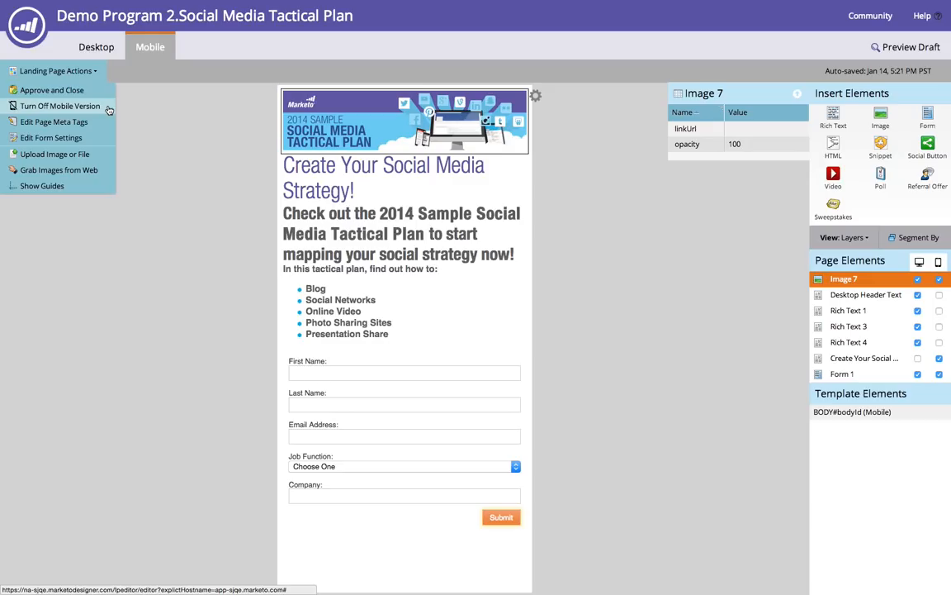
click(59, 106)
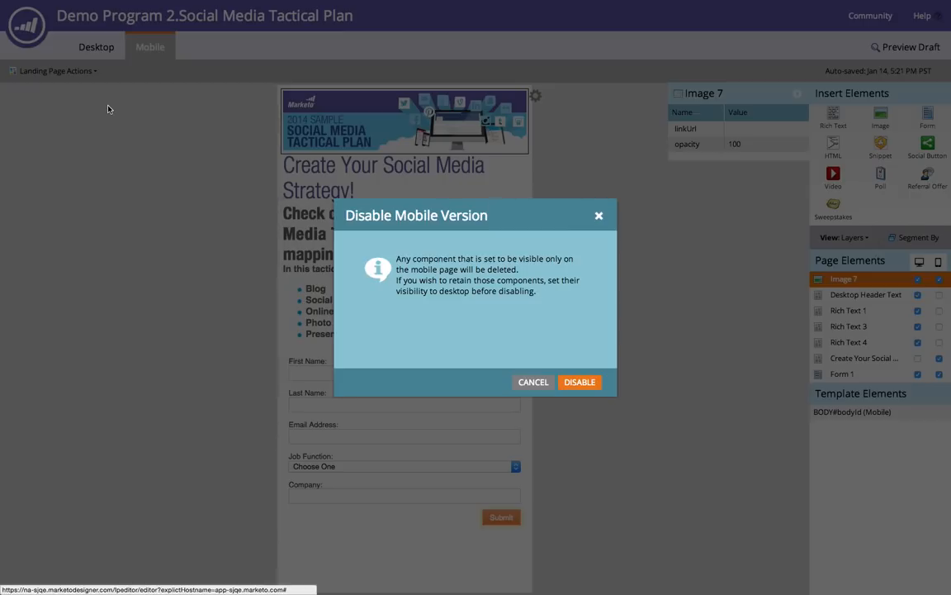
click(535, 383)
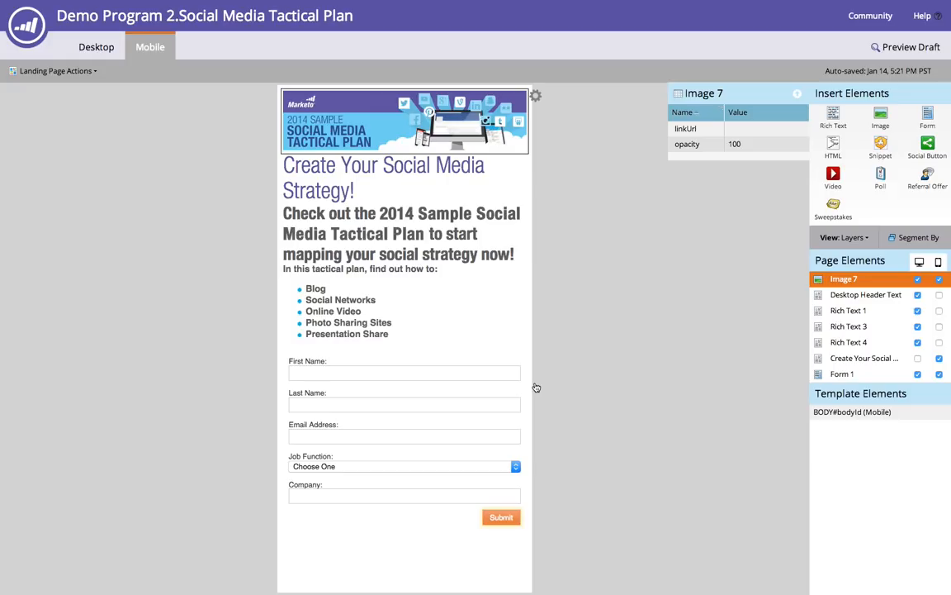
- Open segmentation for the mobile Create Your Social Media Strategy text element and cancel it
click(425, 241)
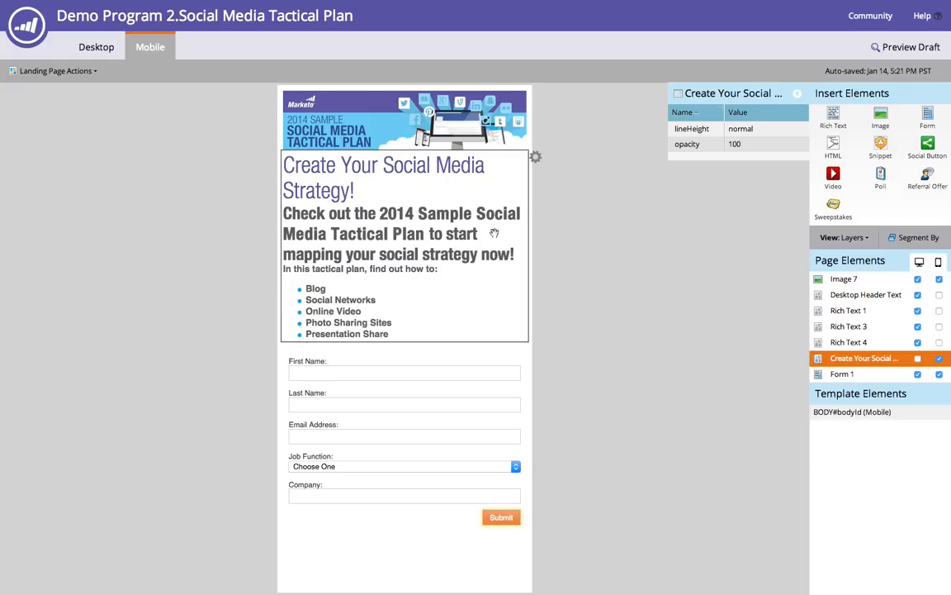
click(539, 158)
click(576, 180)
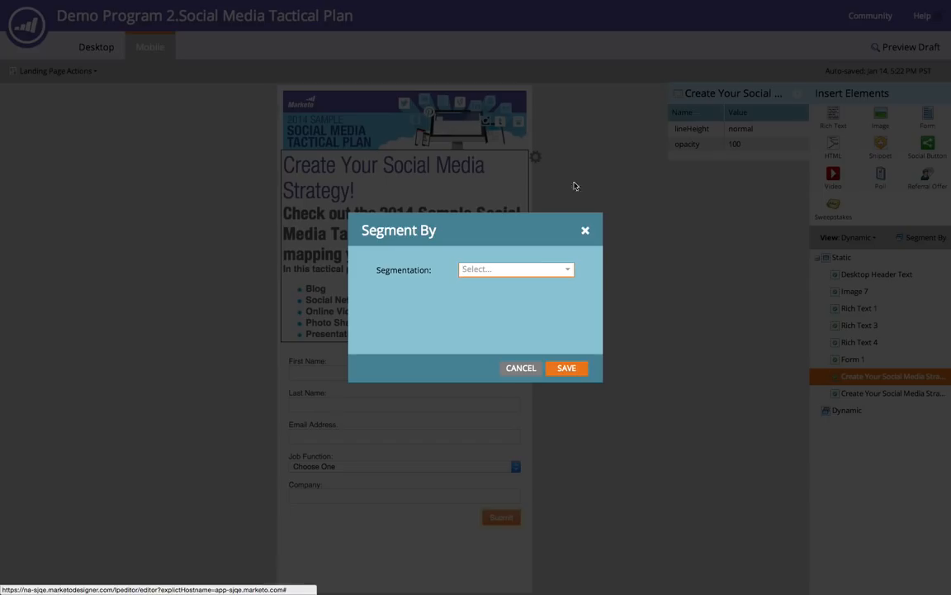
click(520, 368)
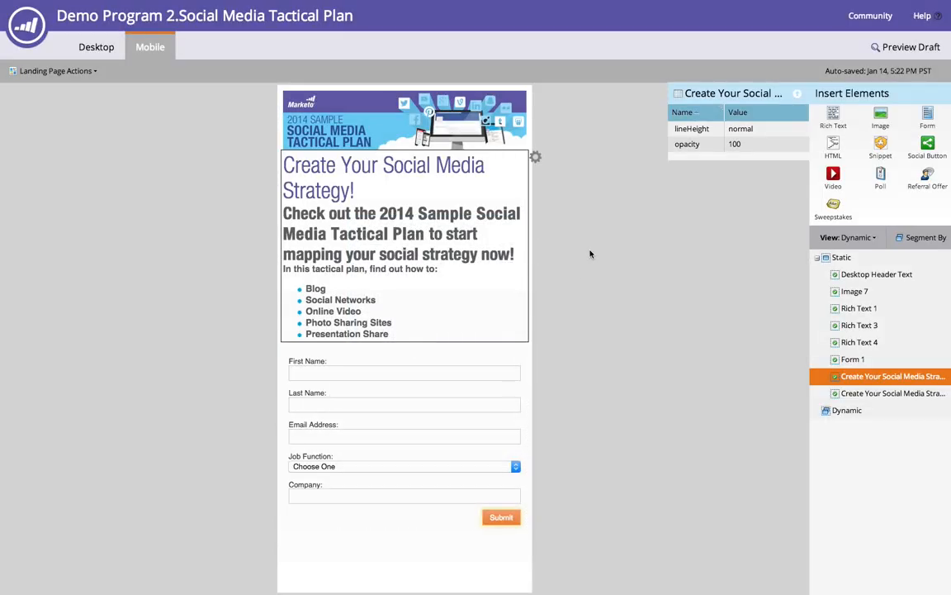
- Preview the draft landing page and scroll through its mobile version
click(893, 50)
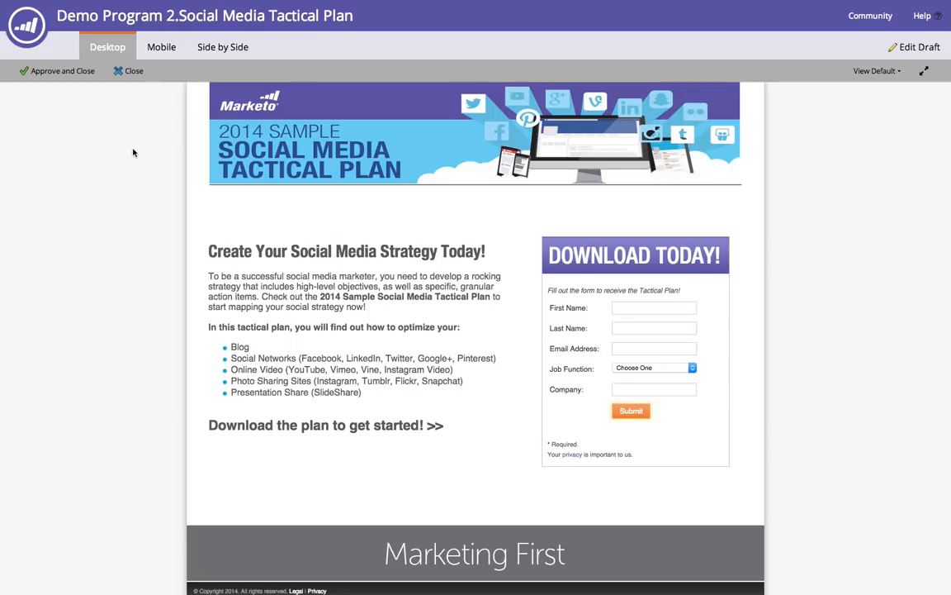
click(161, 47)
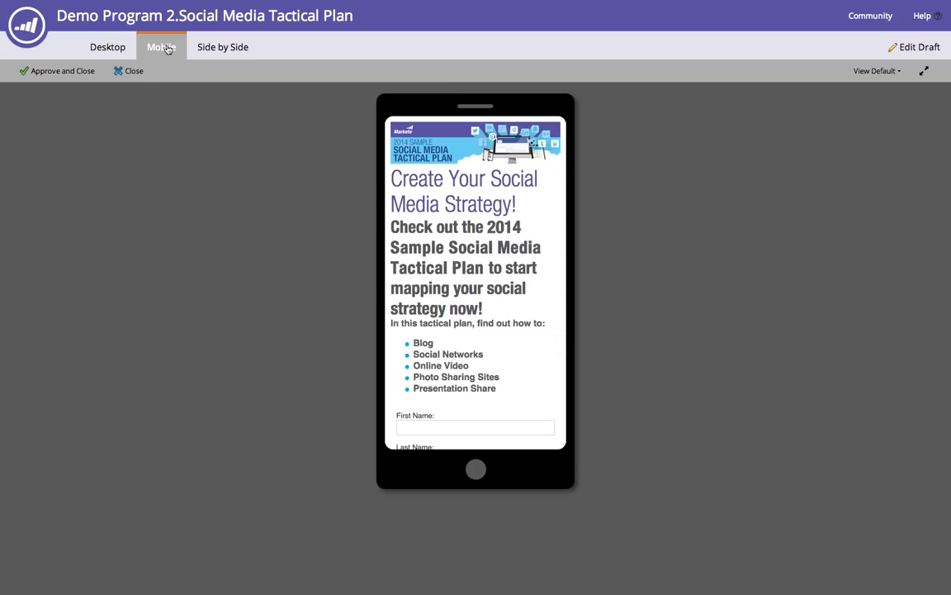
scroll(395, 201, down, 3)
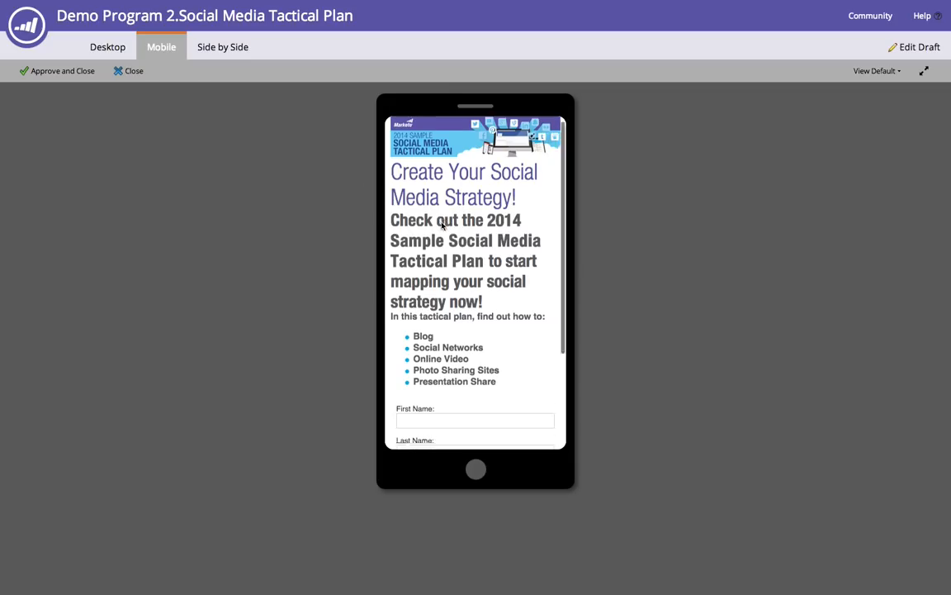
- Compare the desktop and mobile versions side by side, scrolling through the mobile preview
click(231, 56)
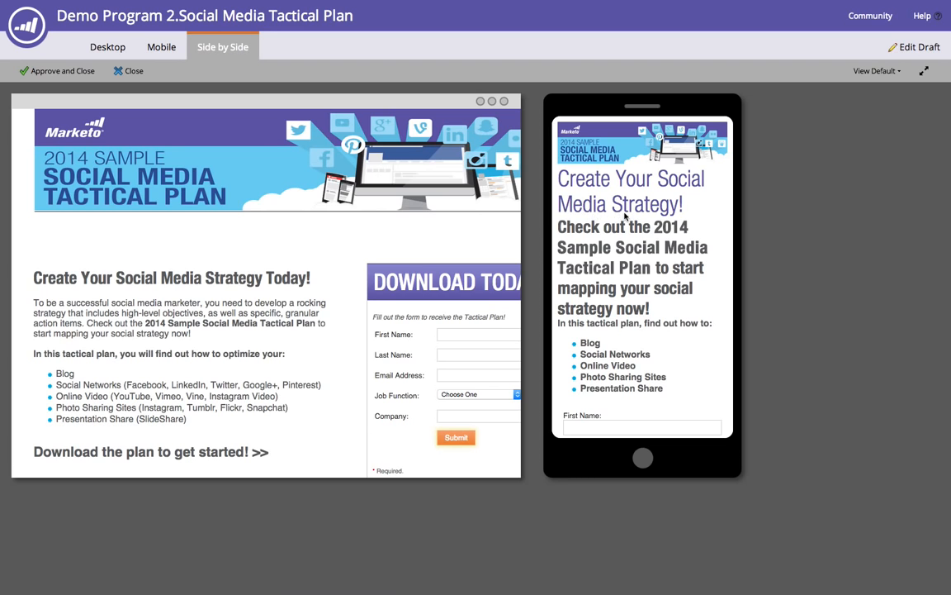
scroll(626, 216, down, 4)
scroll(355, 231, down, 3)
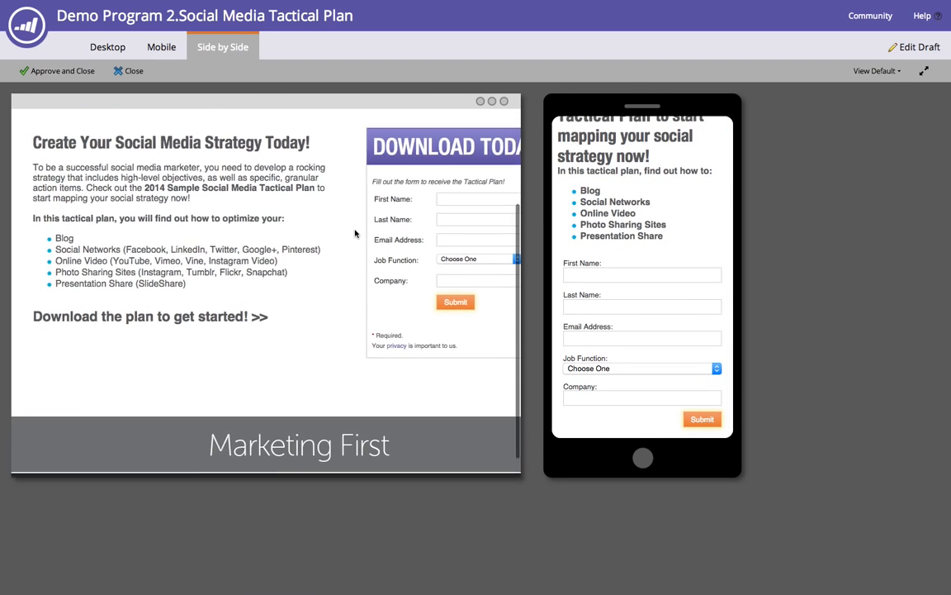
scroll(355, 231, up, 4)
scroll(355, 232, down, 4)
scroll(683, 235, up, 4)
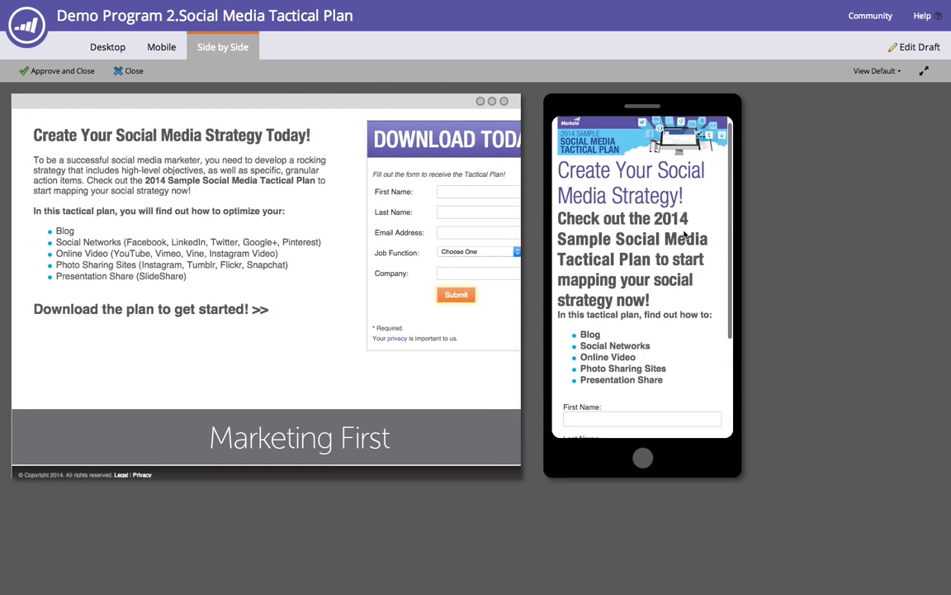
scroll(461, 240, up, 3)
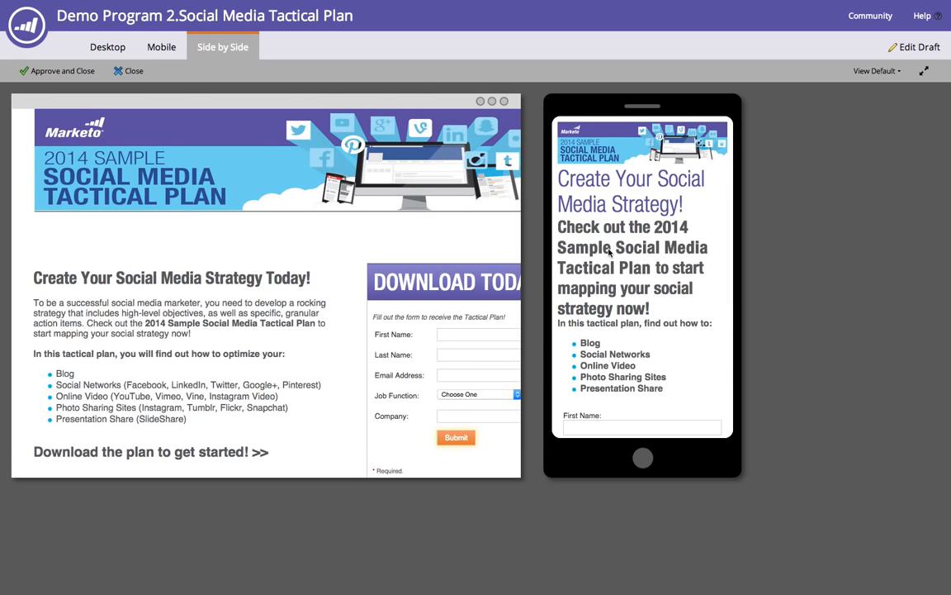
scroll(609, 252, down, 4)
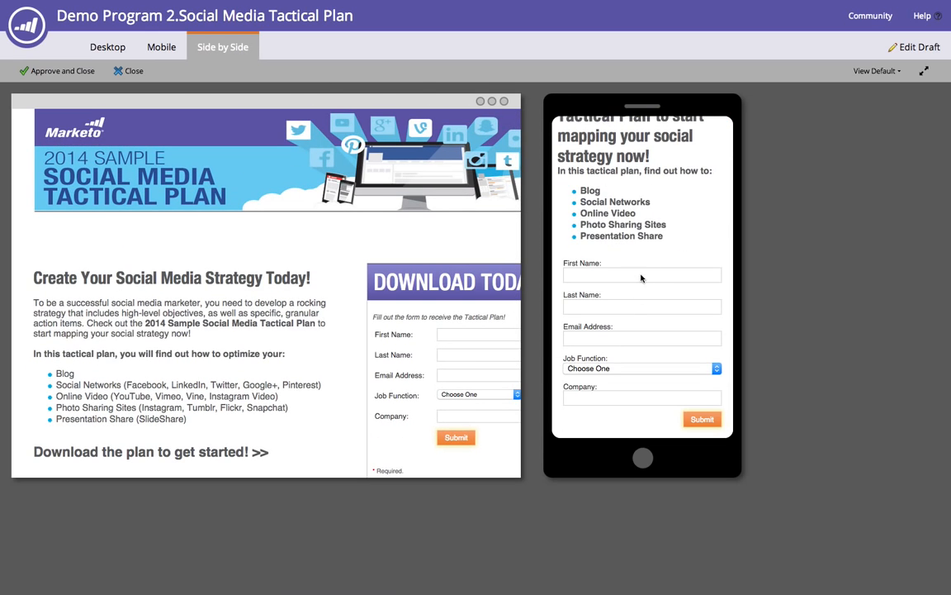
scroll(642, 281, up, 4)
scroll(645, 294, down, 4)
scroll(662, 324, up, 3)
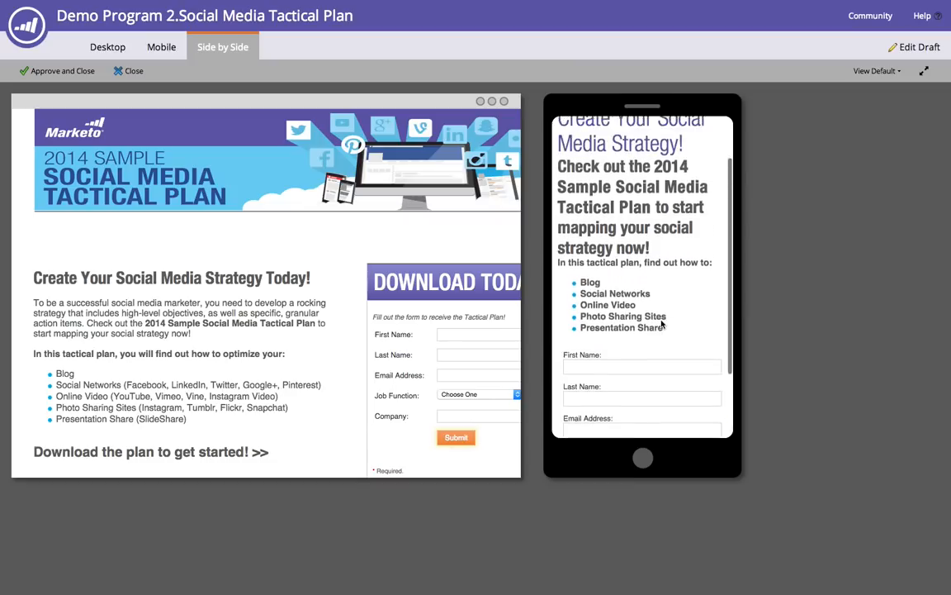
scroll(661, 324, down, 3)
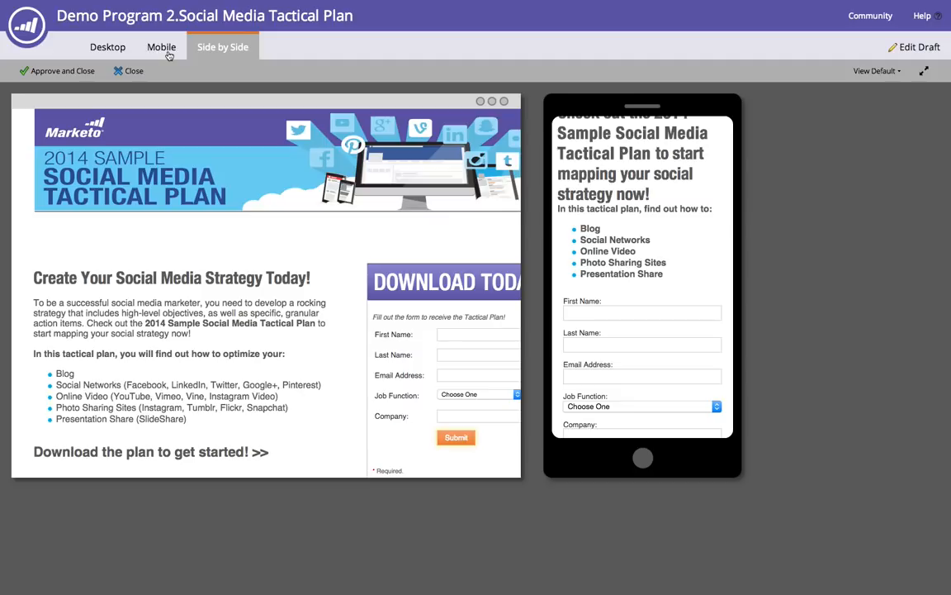
- Reopen the landing page draft for editing
click(913, 48)
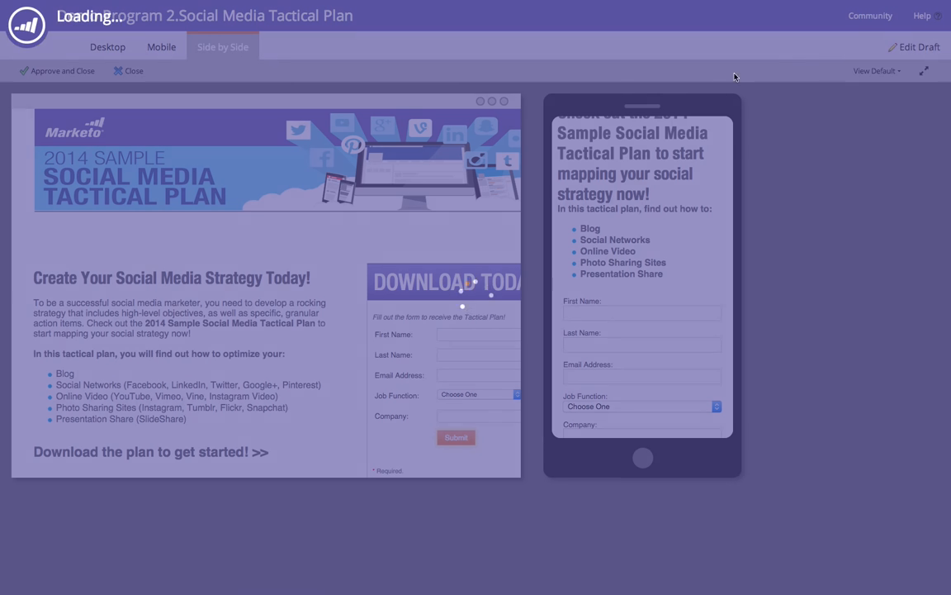